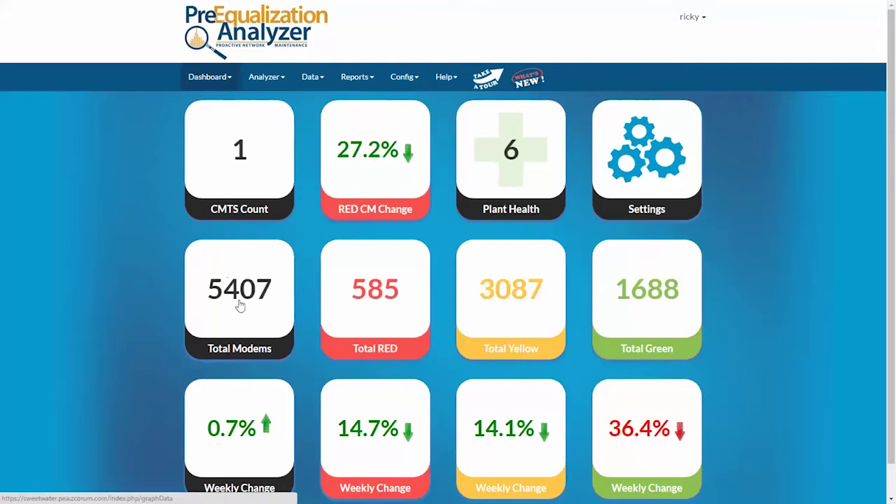
- Open the Detail View modem map with its severity legend and box-zoom near Willow Street
left_click(222, 77)
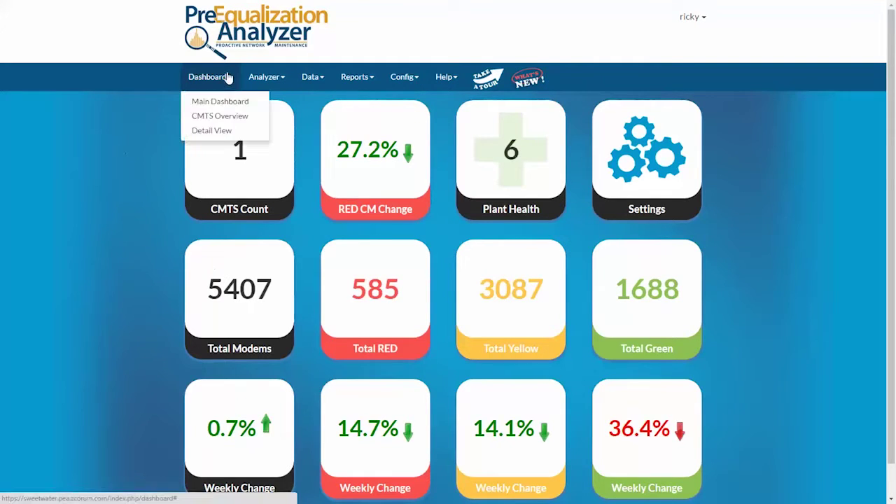
left_click(214, 132)
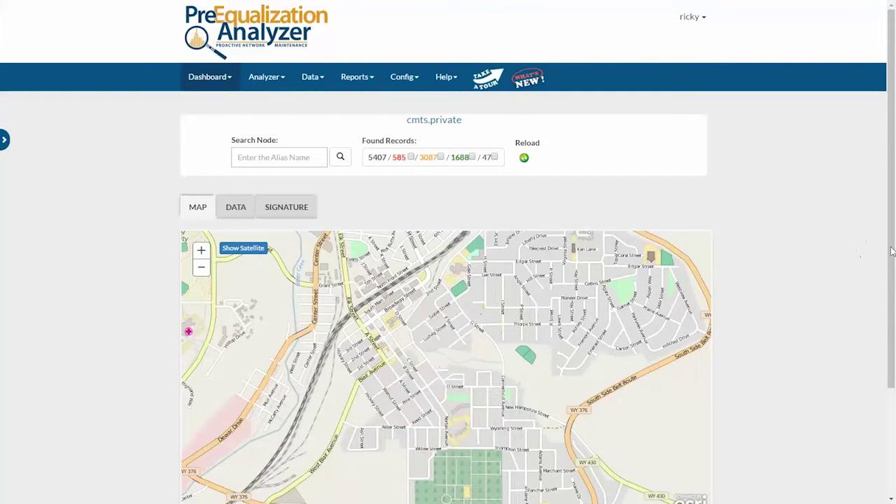
scroll(882, 240, "down", 1)
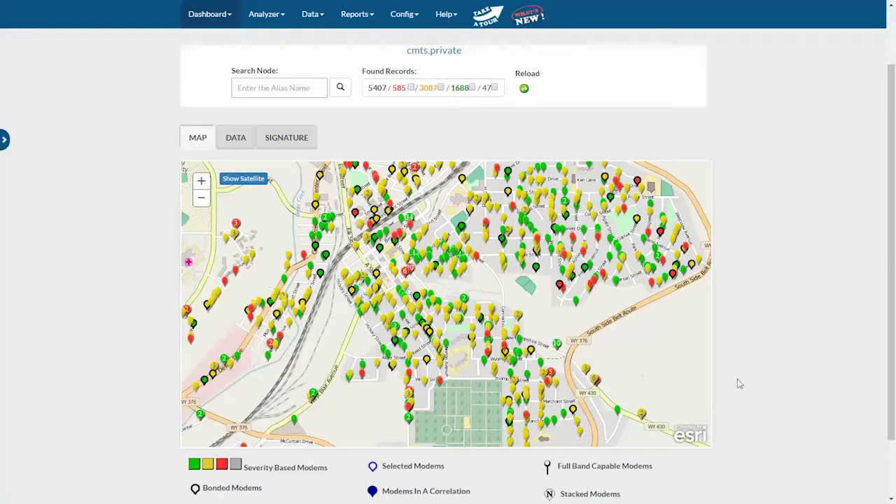
left_click_drag(887, 314, 895, 349)
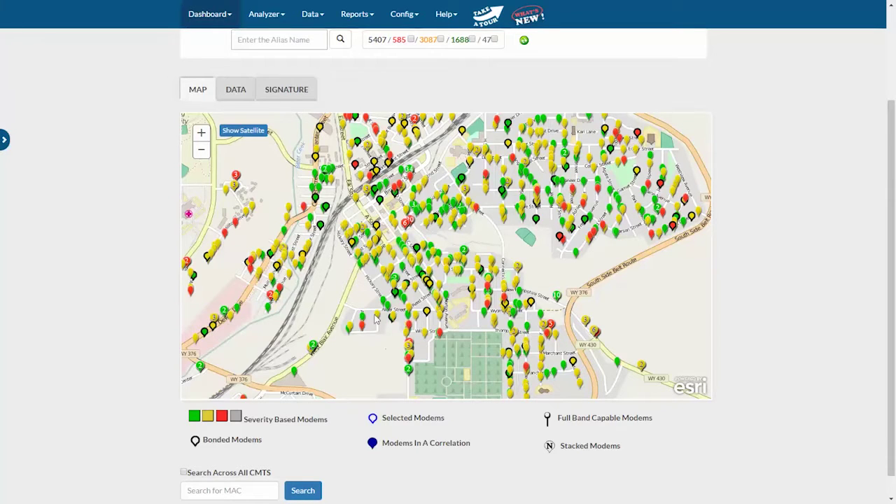
left_click_drag(373, 314, 467, 391)
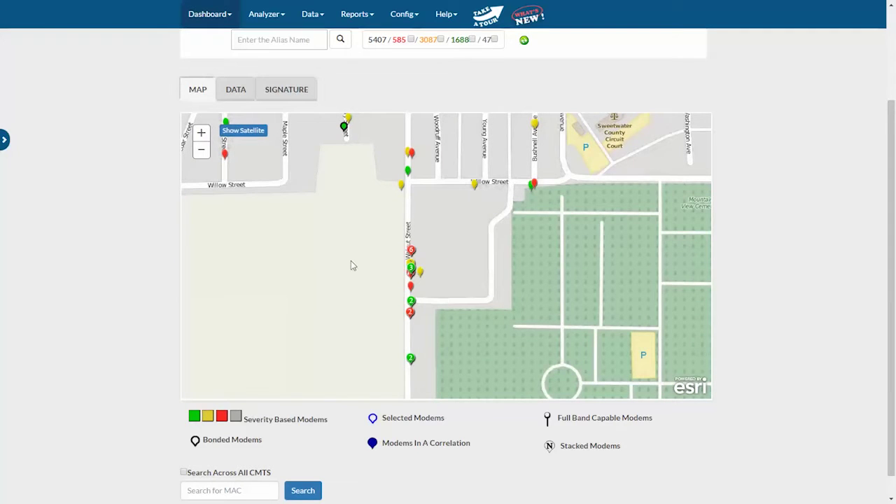
- Zoom into the Walnut Street apartment block on satellite imagery, then return to street view
left_click(254, 135)
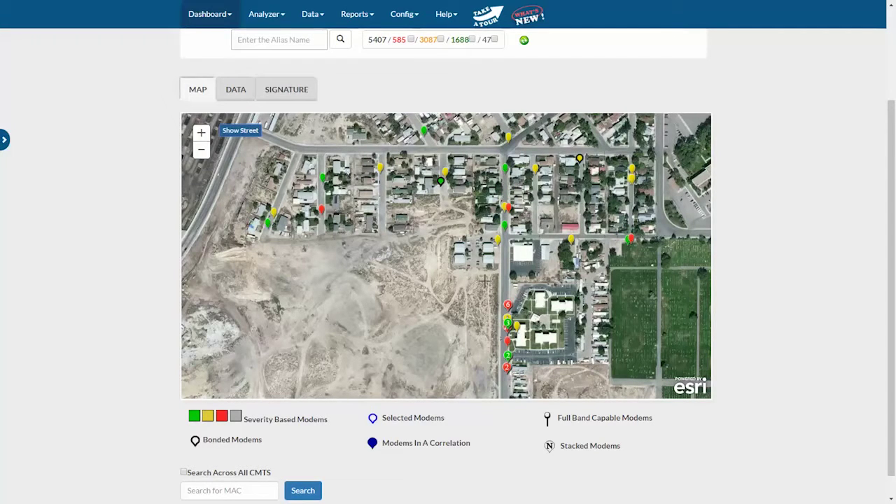
left_click_drag(484, 280, 588, 387)
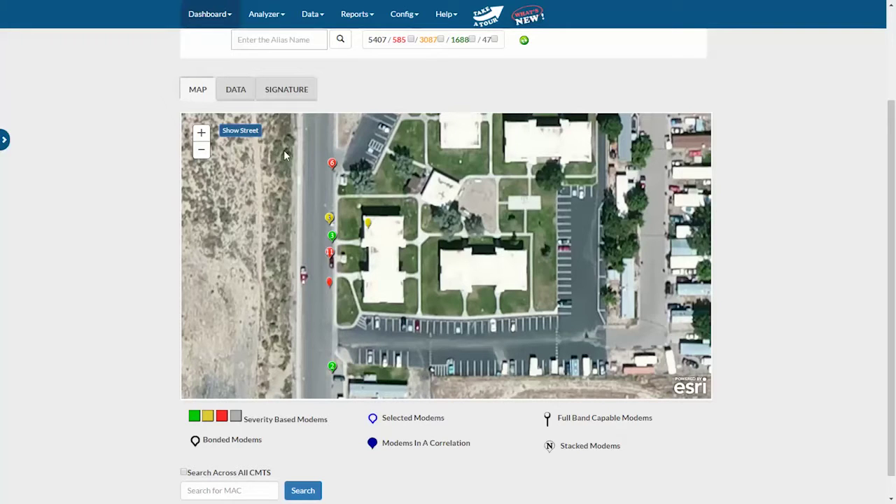
left_click(247, 133)
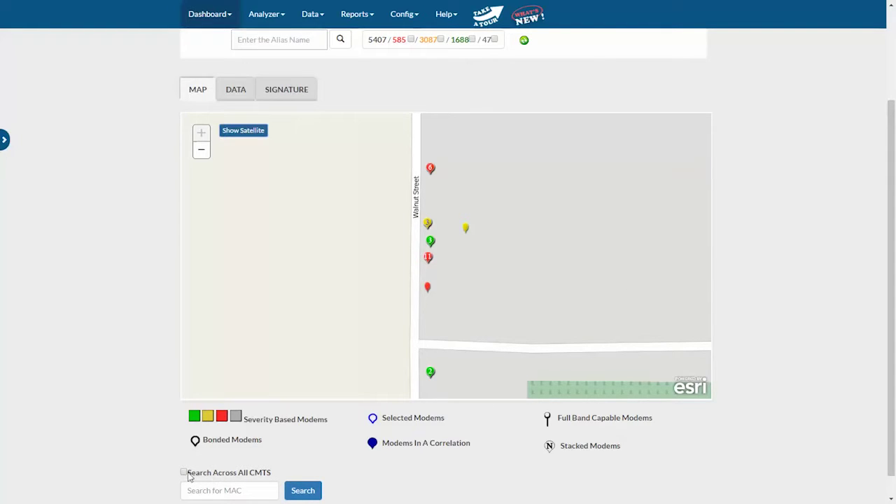
left_click(184, 473)
left_click(208, 490)
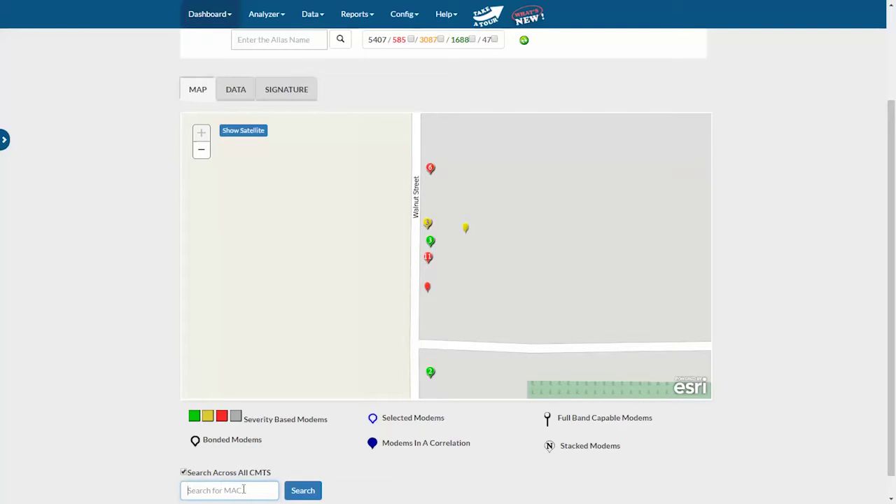
type("e8fcafed2ba8")
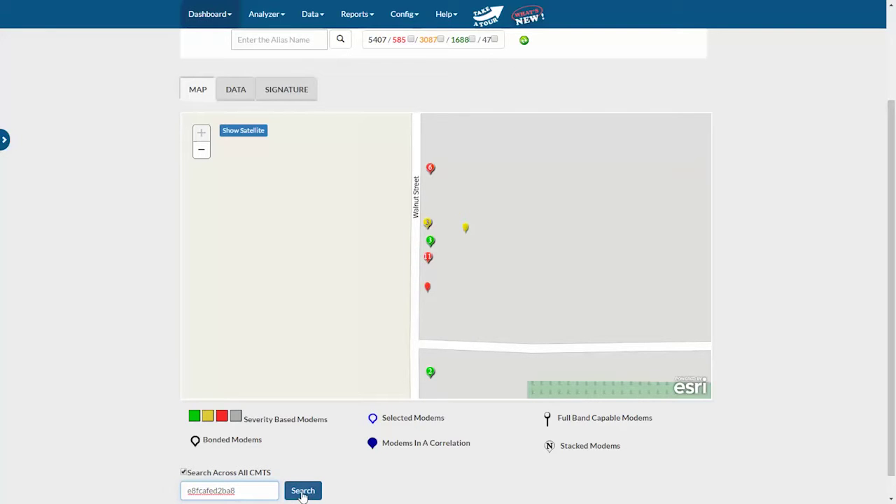
left_click(302, 494)
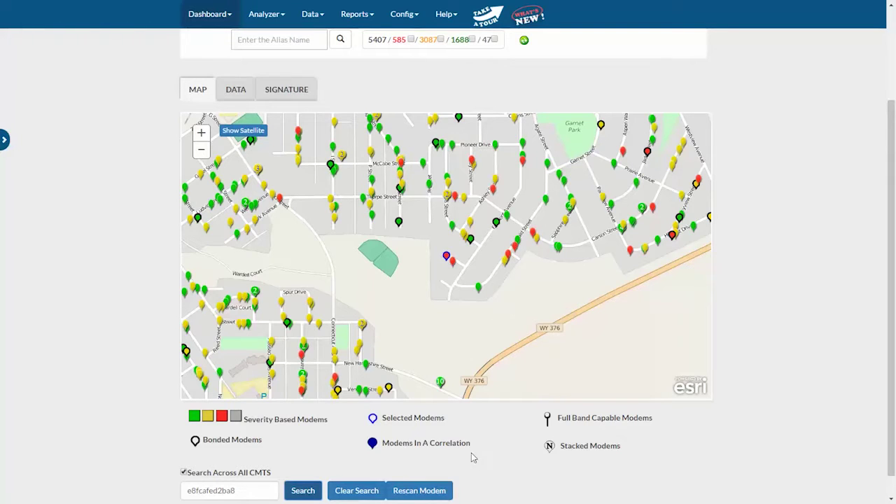
- Rescan modem e8fcafed2ba8 and check a map marker's address and readings
left_click(423, 495)
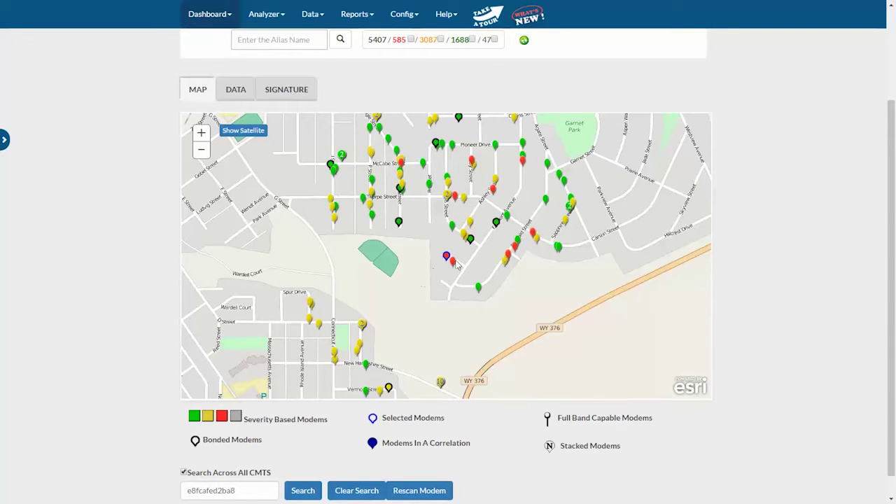
left_click(479, 288)
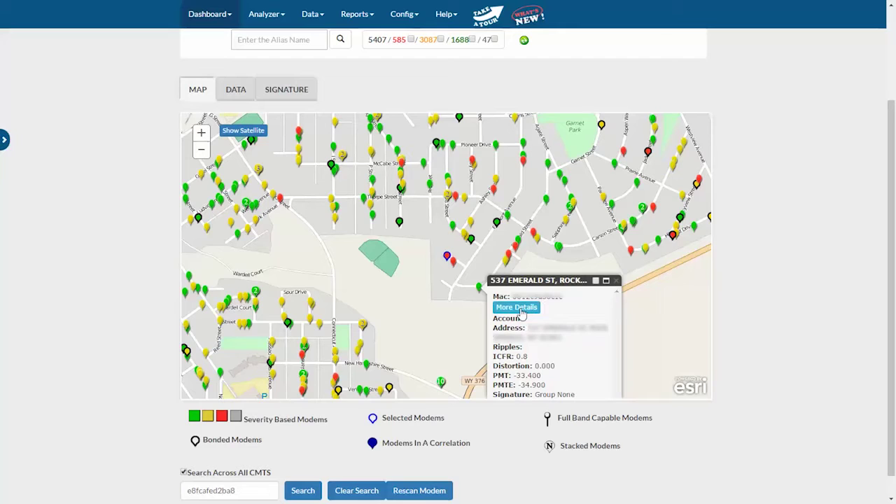
left_click(617, 281)
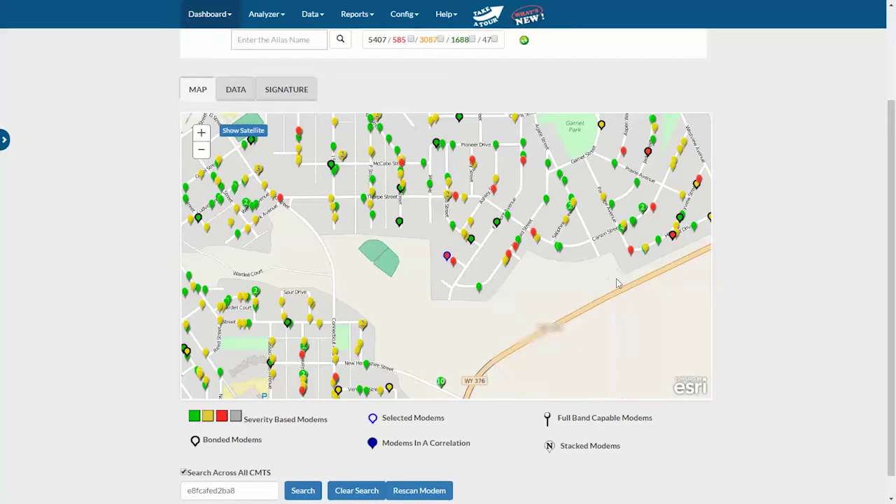
double_click(448, 258)
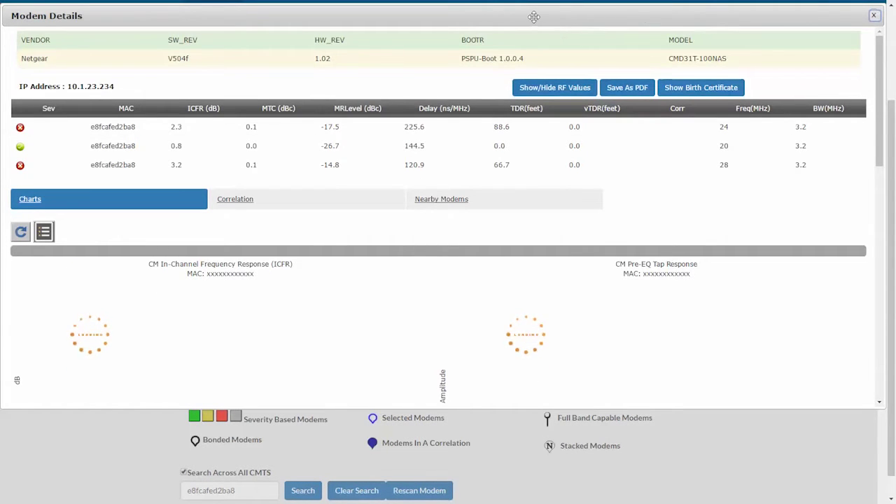
left_click_drag(534, 16, 548, 41)
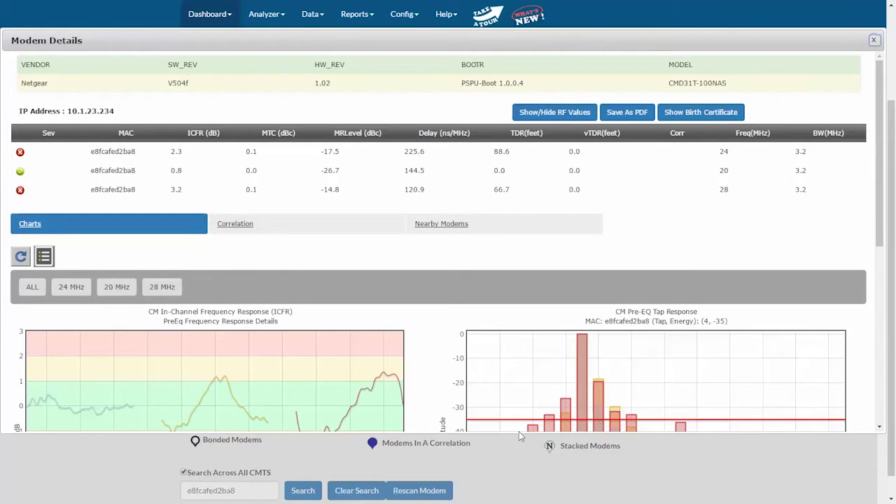
left_click_drag(518, 433, 520, 498)
left_click_drag(538, 40, 538, 21)
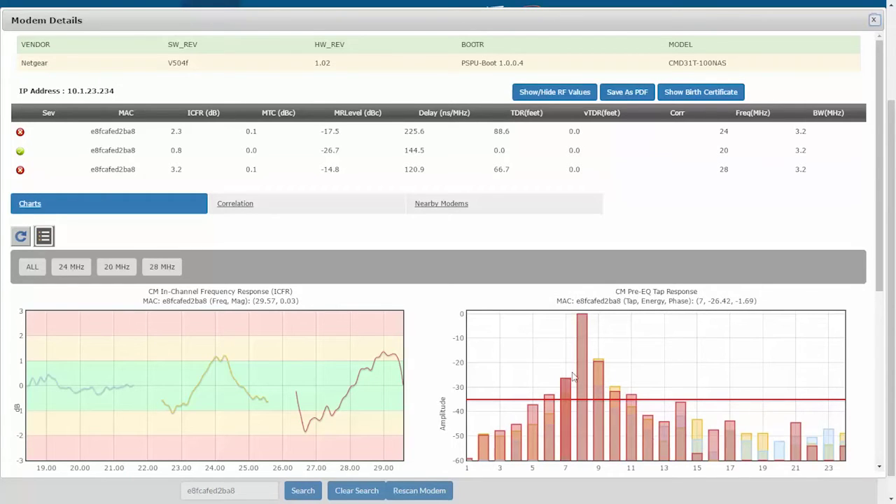
left_click(68, 269)
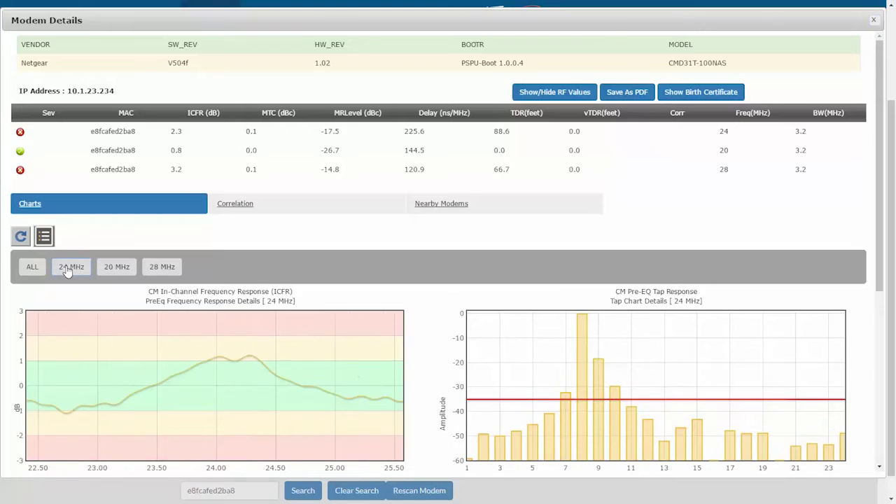
left_click(117, 273)
left_click(155, 273)
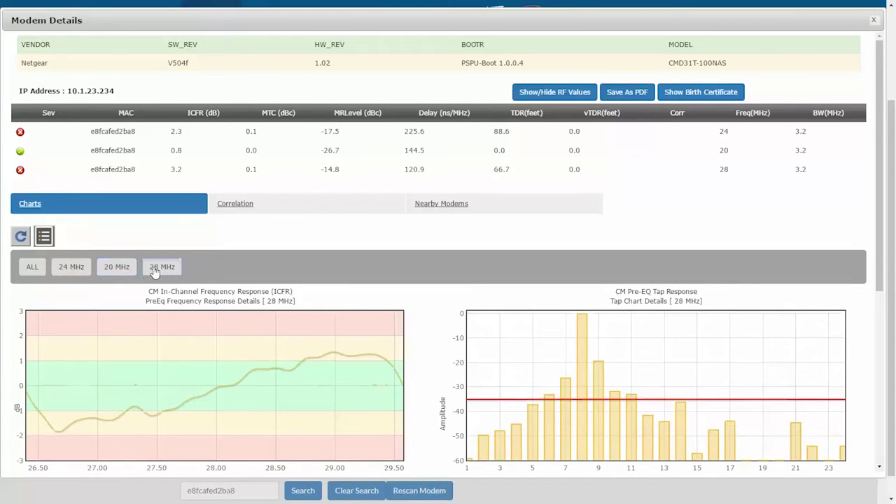
left_click(31, 268)
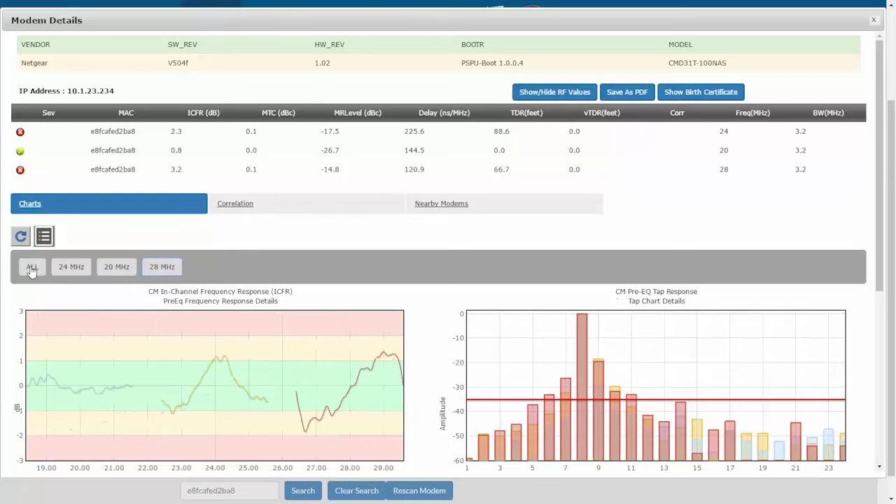
left_click(873, 20)
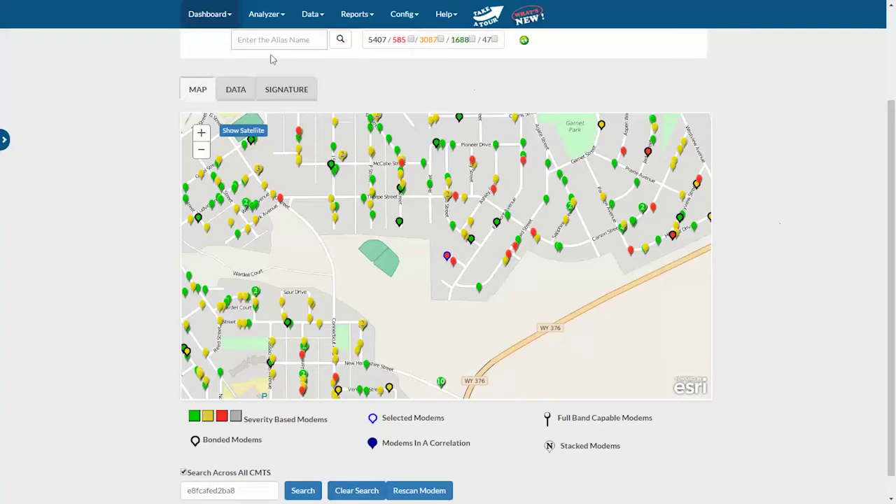
- Browse the modem data table, then switch to the correlation signature view
left_click(241, 90)
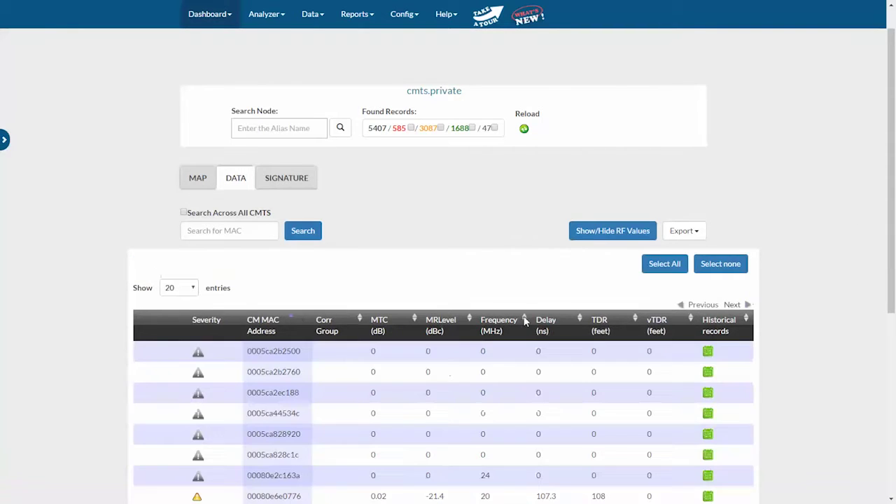
mouse_move(892, 255)
left_mouse_down()
mouse_move(893, 368)
mouse_move(893, 269)
left_mouse_up()
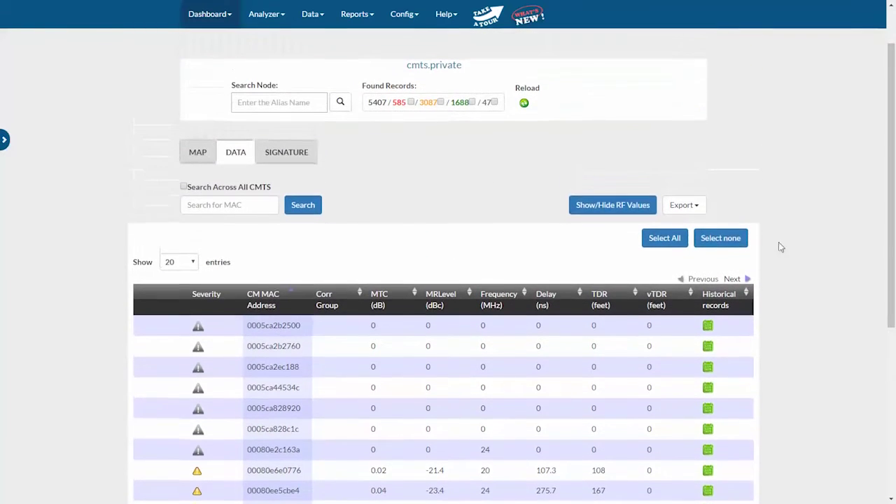
left_click(301, 153)
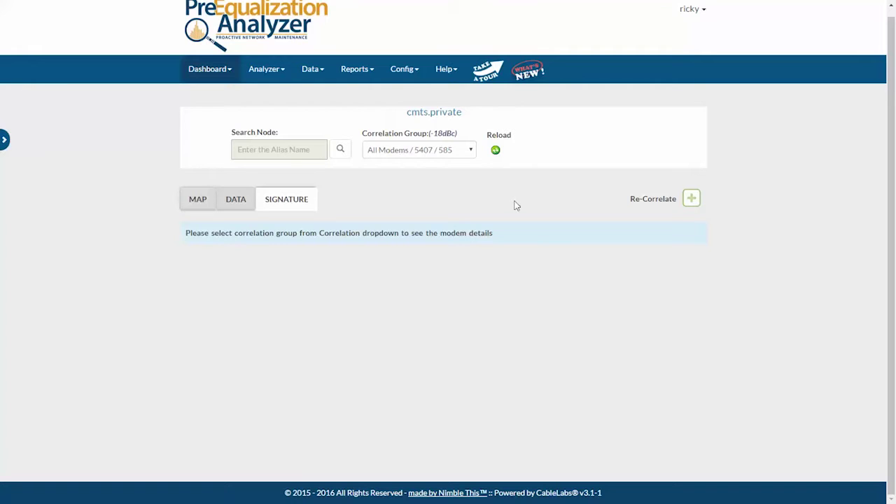
- Select correlation group B - C2/9.0::20MHz and open its full details window
left_click(472, 153)
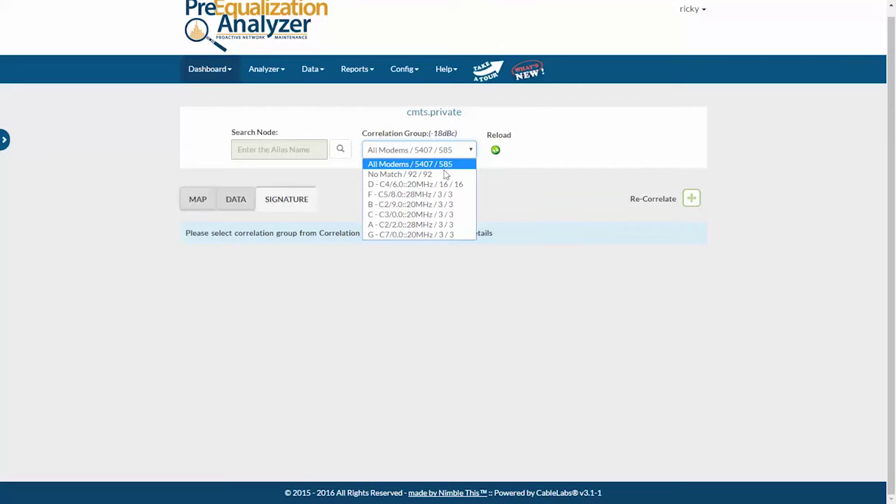
left_click(423, 204)
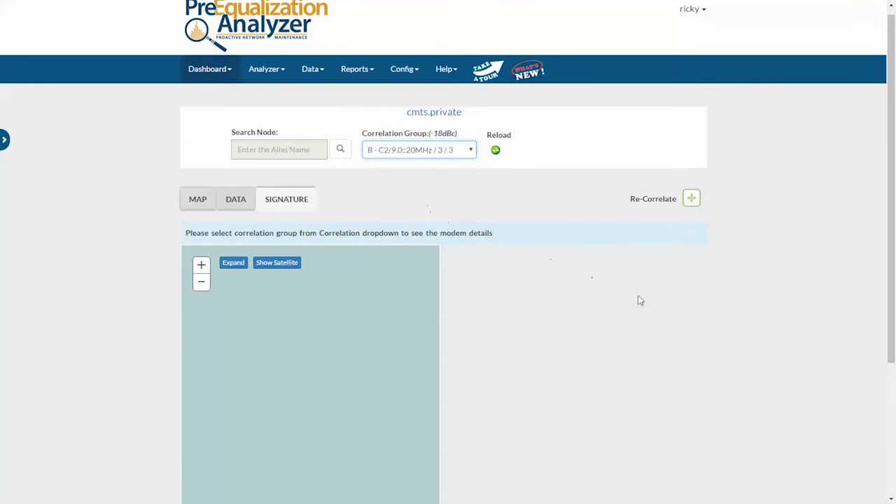
left_click_drag(889, 283, 894, 326)
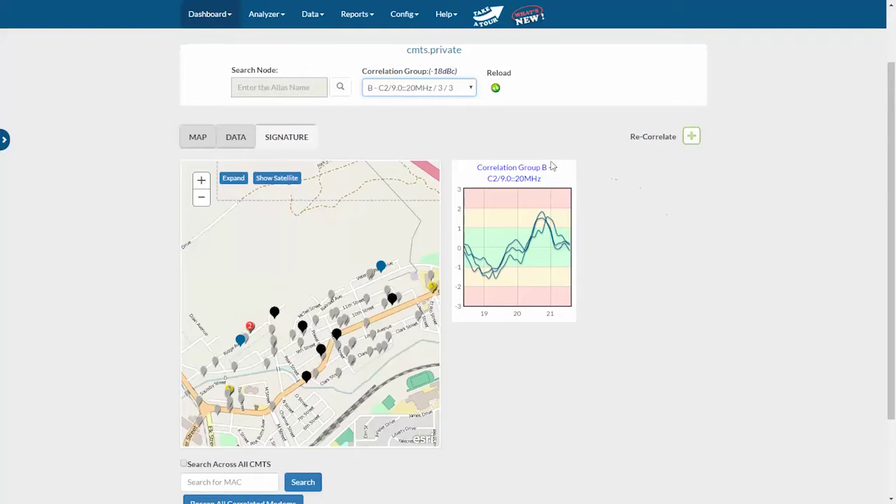
left_click(528, 172)
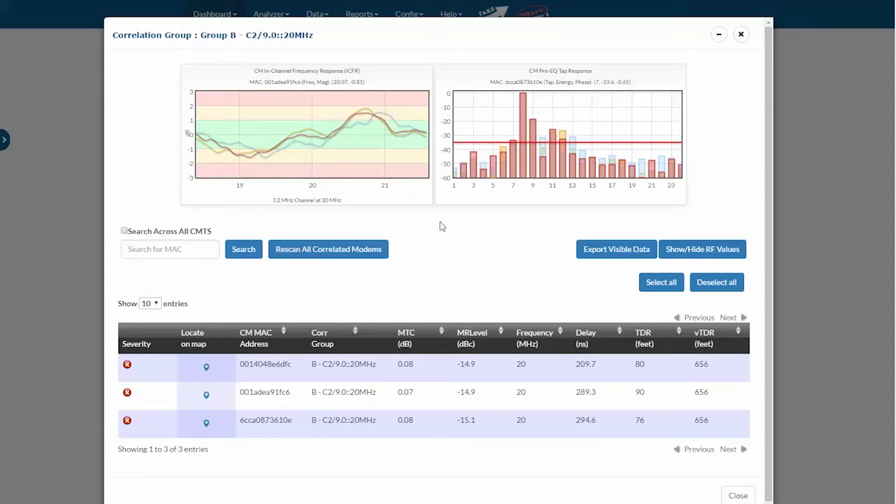
- Compare modems 0014048e6dfc and 001adea91fc6, show all three Group B traces, then close details
left_click(275, 367)
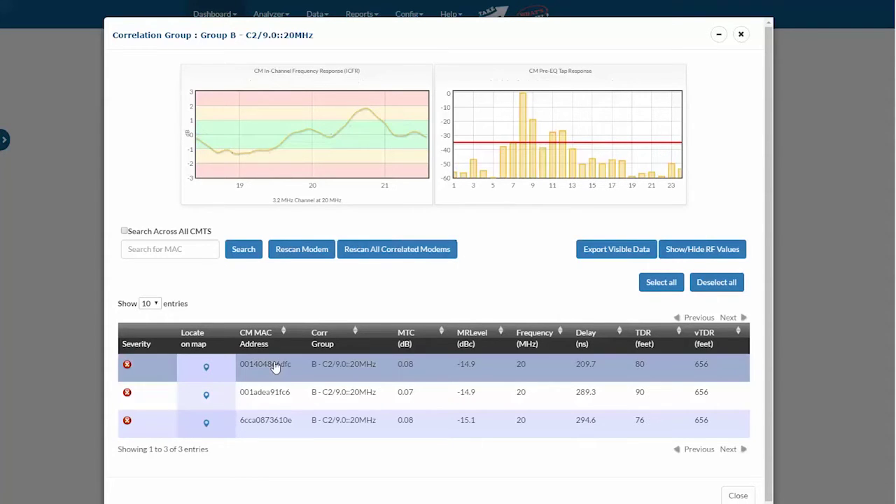
left_click(274, 366)
left_click(278, 394)
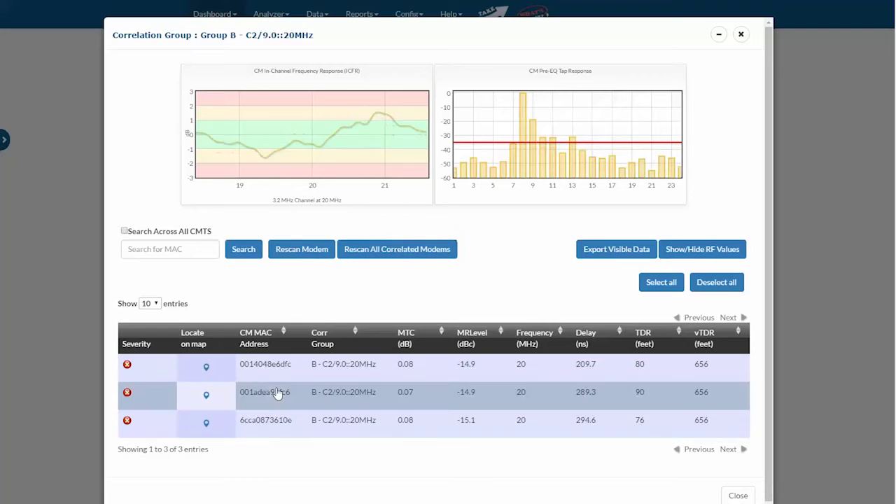
left_click(278, 371)
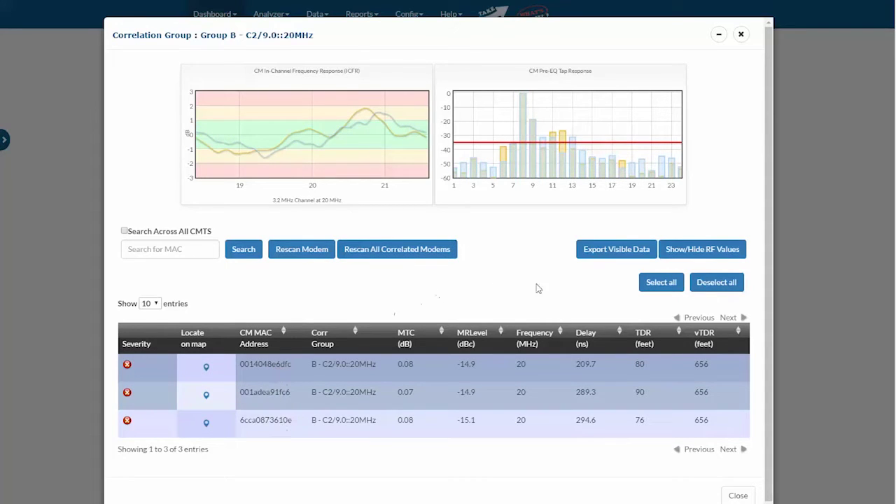
left_click(707, 287)
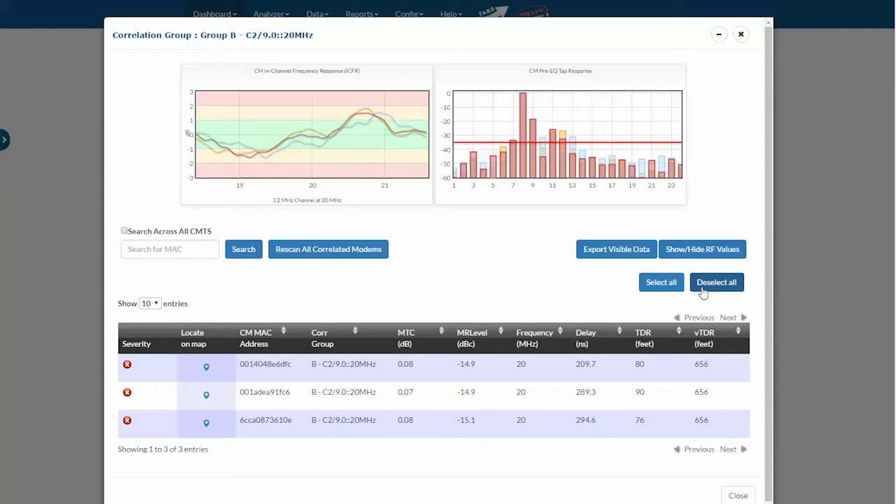
mouse_move(327, 140)
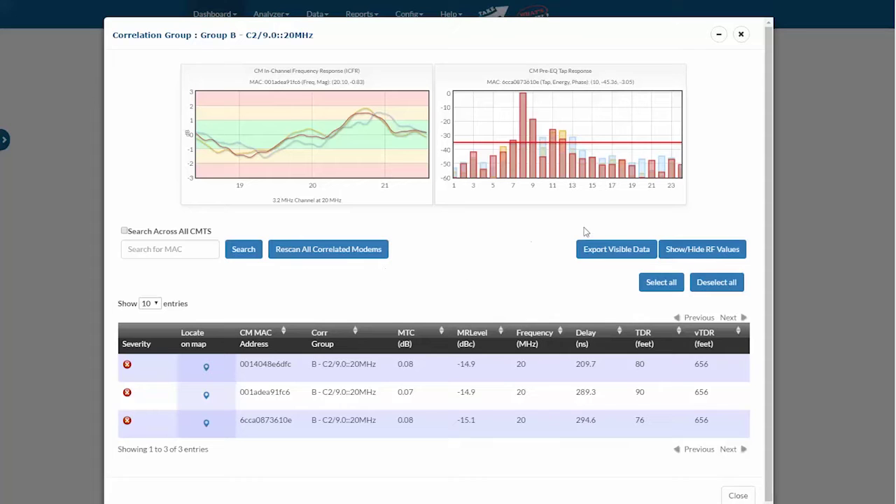
left_click(742, 36)
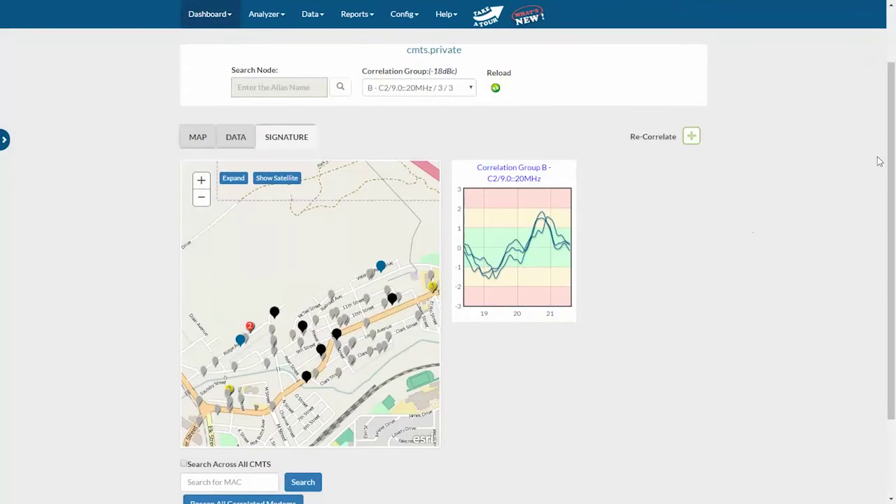
- Sort the Node Ranking Report by ascending Plant Health, then go to Install New Cable Modem
scroll(700, 126, "up", 1)
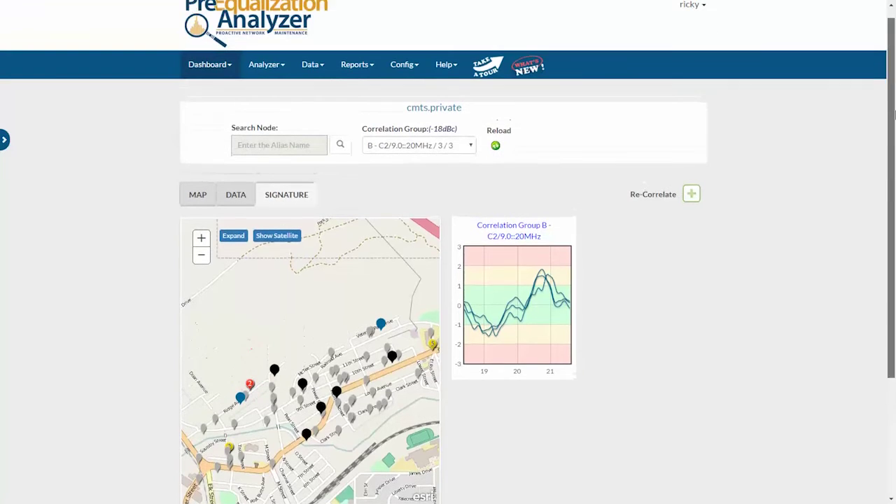
left_click(372, 68)
left_click(466, 173)
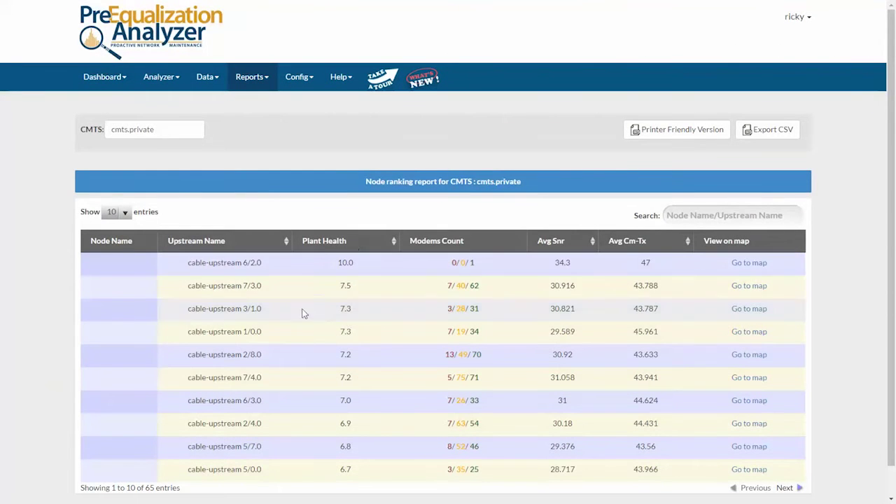
left_click(394, 241)
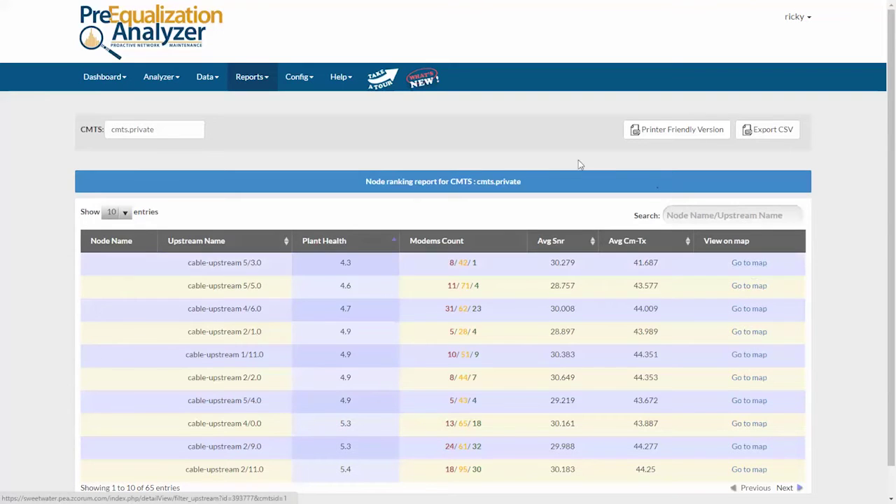
left_click(311, 79)
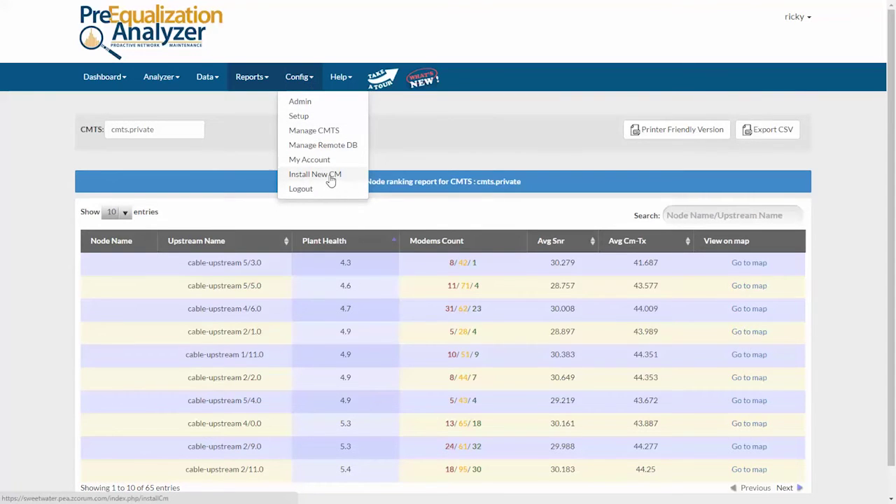
left_click(331, 175)
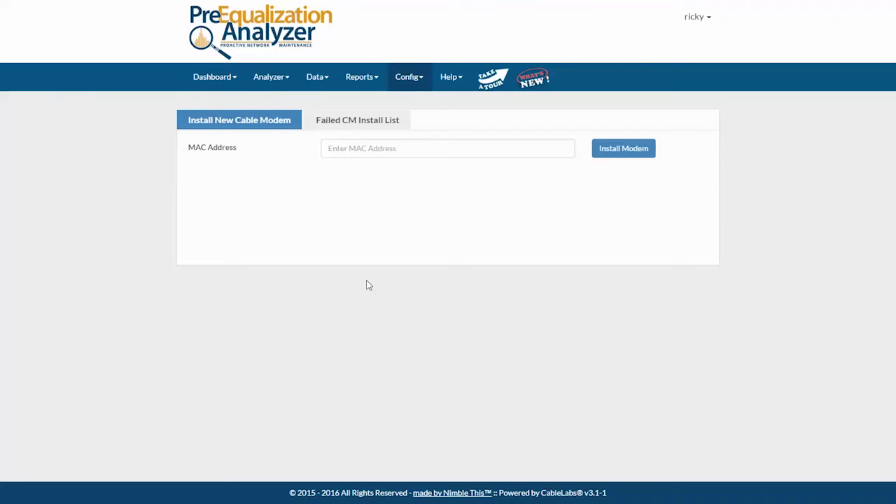
- Search birth certificates for all modems with a birth certificate
left_click(376, 82)
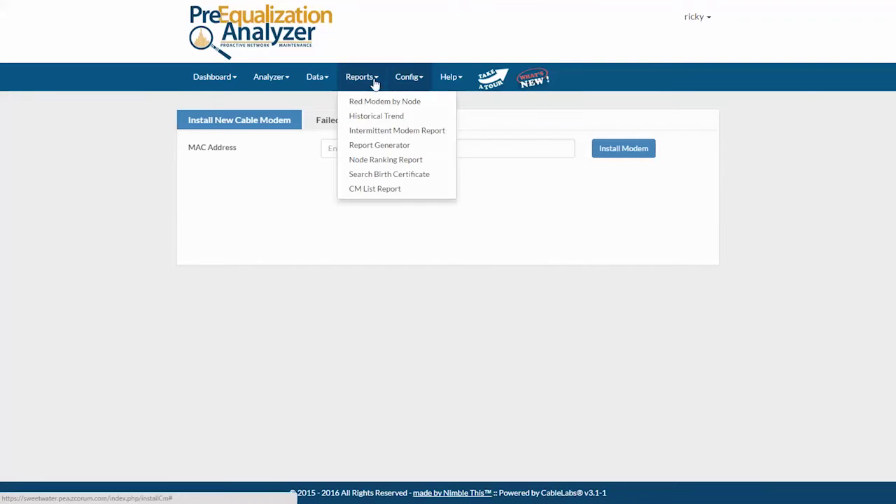
left_click(384, 175)
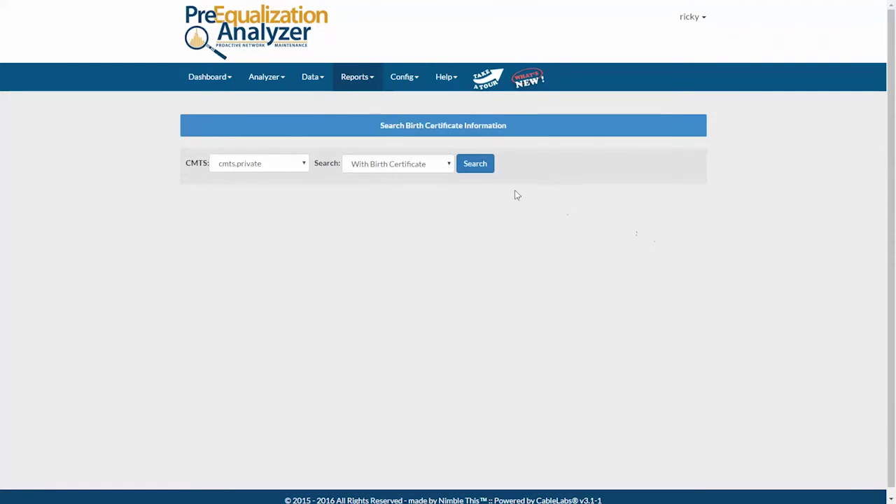
left_click(449, 165)
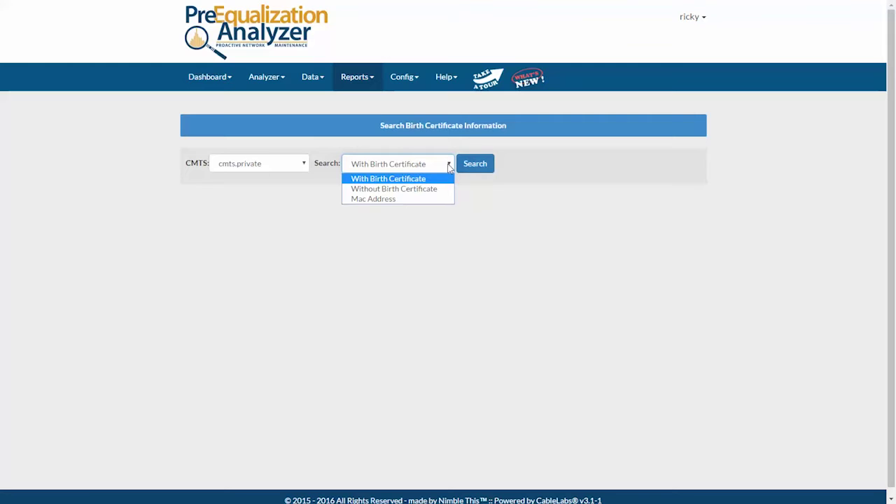
left_click(400, 181)
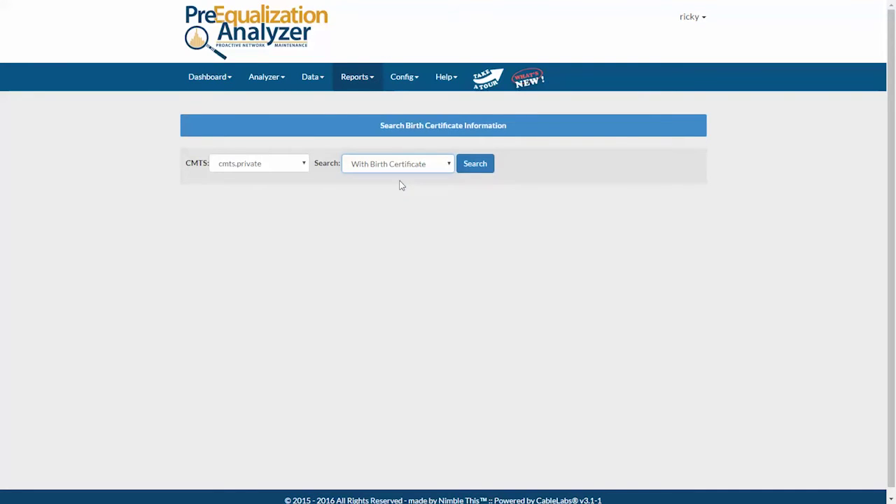
left_click(476, 168)
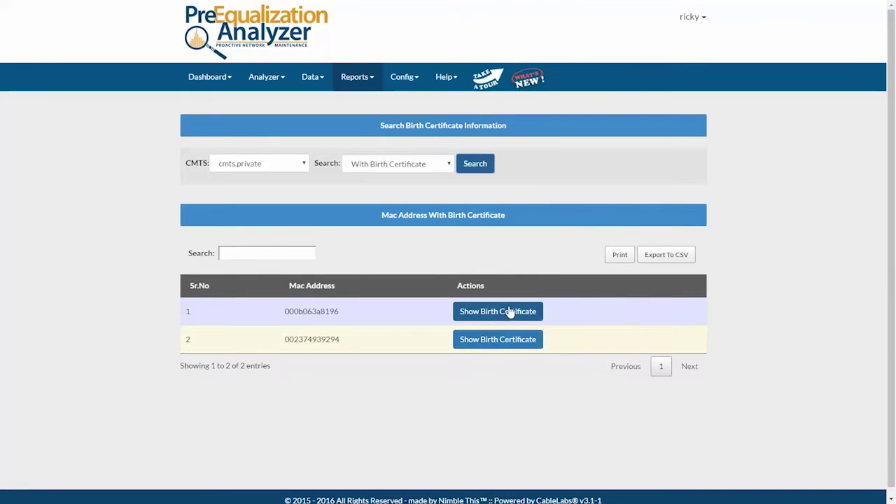
- Compare the first modem's 14:00:31 and 14:04:29 installation measurements, then close its birth certificate
left_click(496, 340)
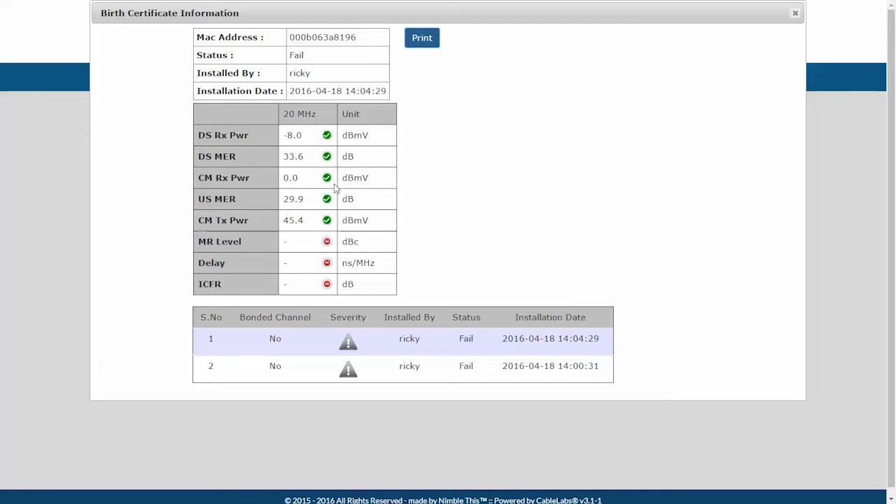
left_click(390, 370)
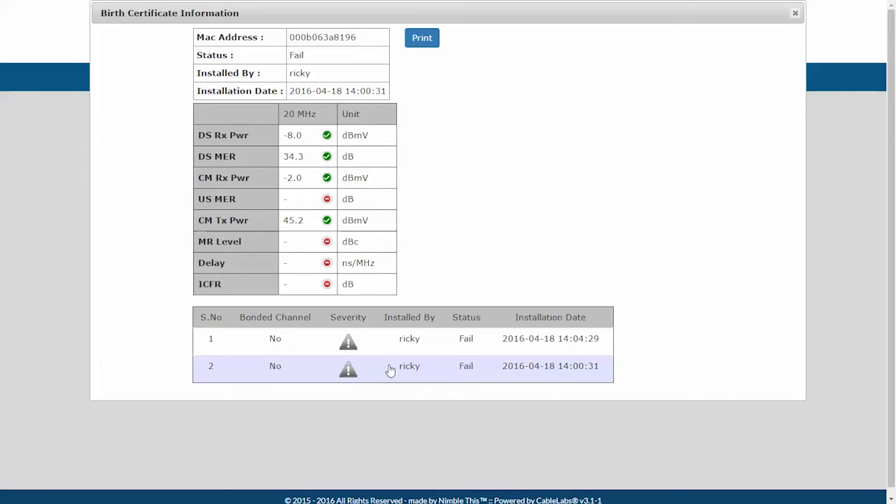
left_click(393, 343)
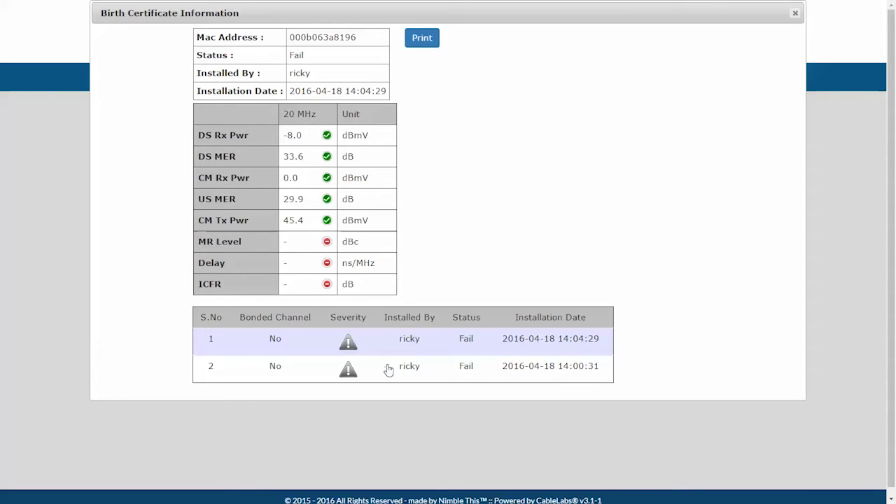
left_click(389, 370)
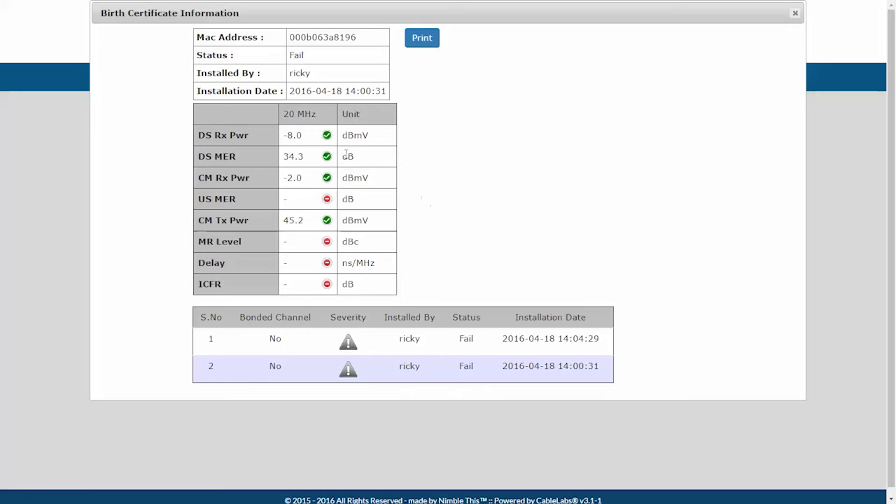
left_click(824, 46)
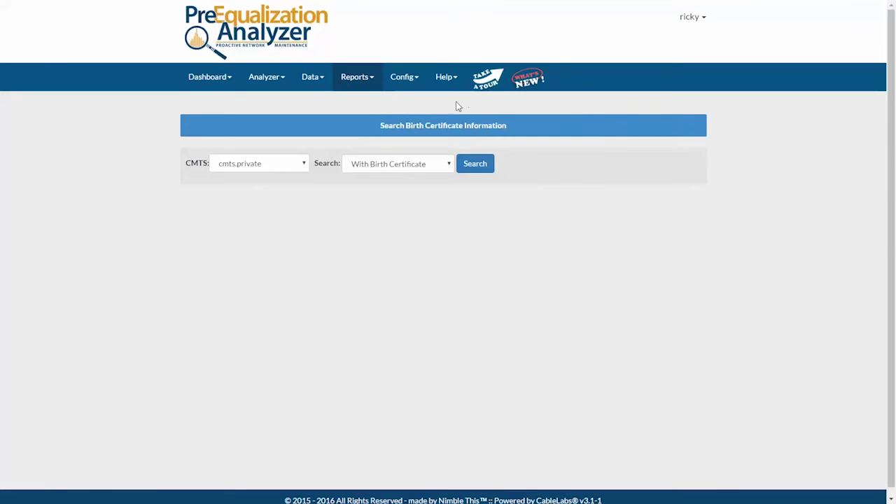
left_click(361, 82)
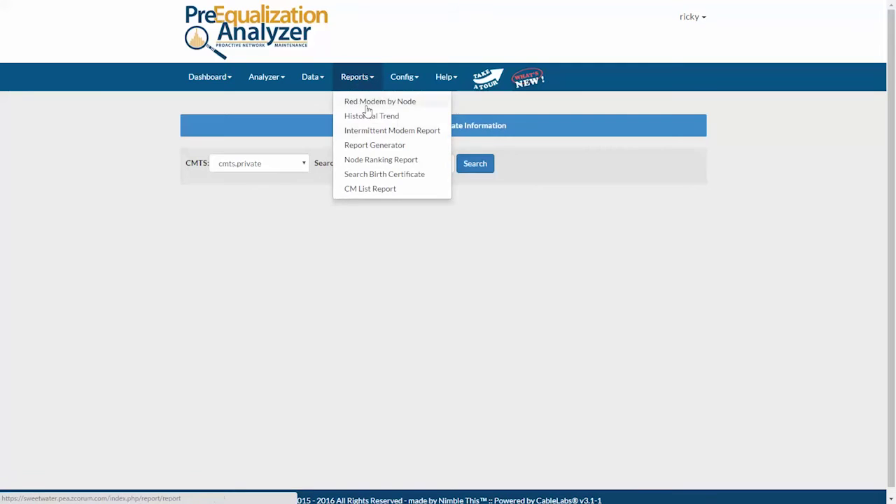
- Open the CM list report and add modem 000b063a8196 to the MAC address report
left_click(373, 191)
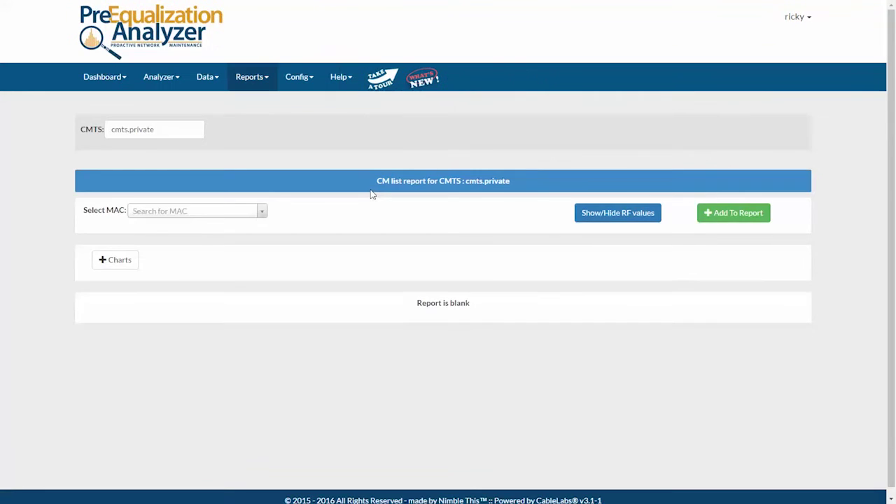
left_click(204, 214)
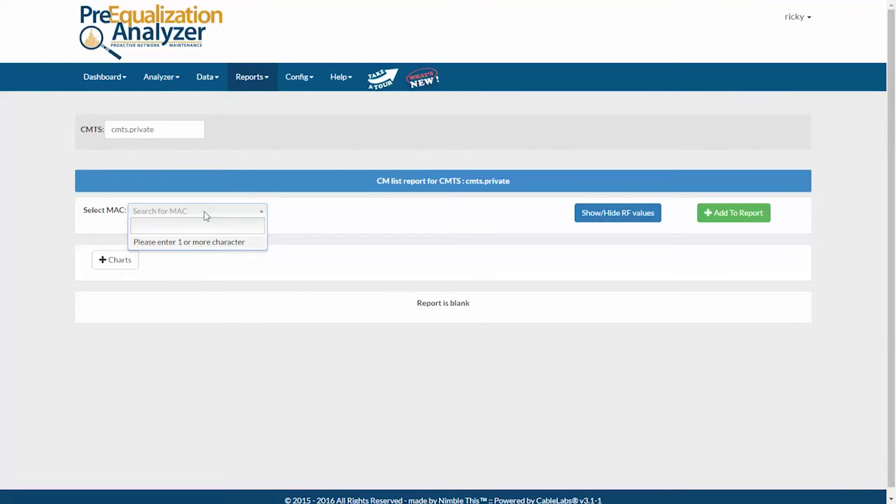
type("000")
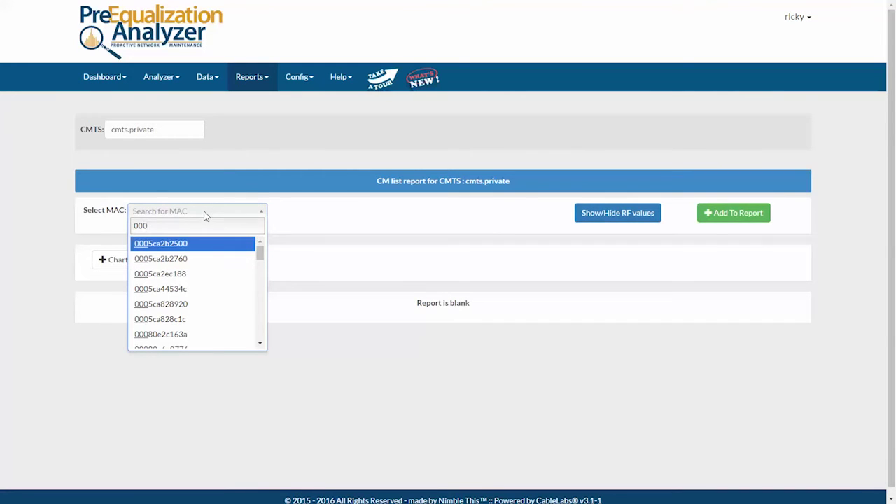
type("b")
left_click(180, 258)
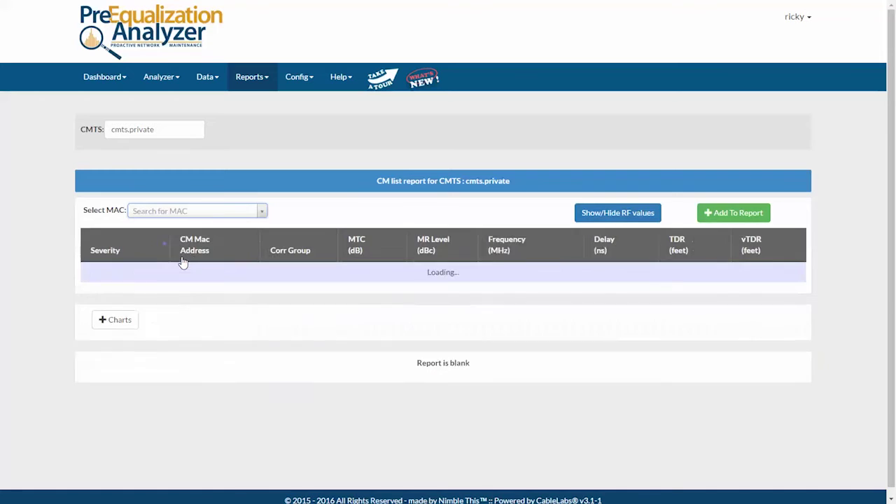
scroll(256, 267, "down", 1)
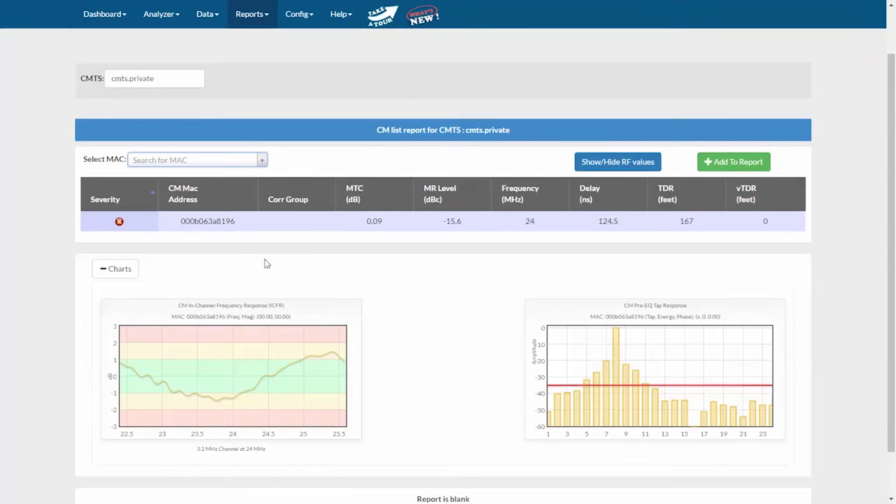
left_click(620, 226)
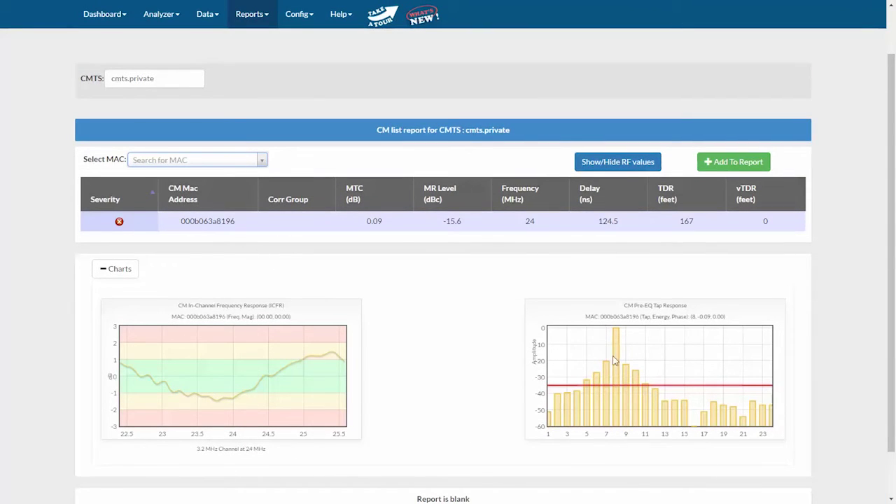
left_click(721, 166)
scroll(614, 221, "down", 2)
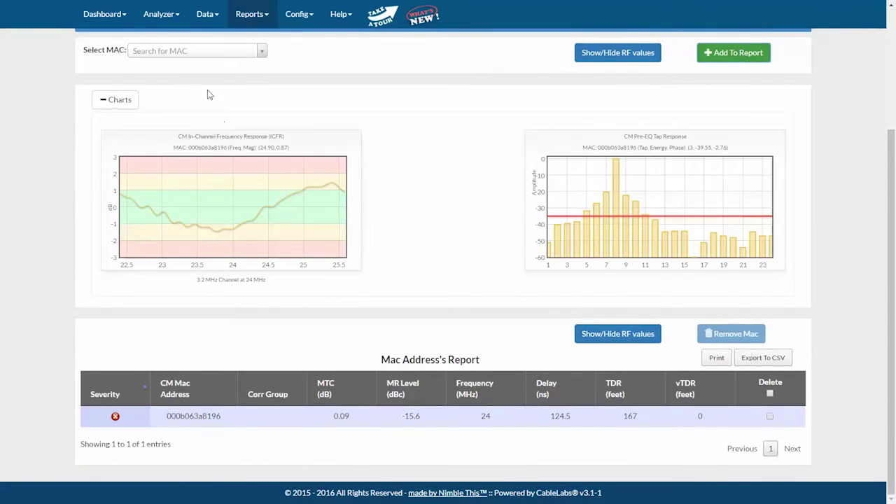
- Add modems 000b064488d2 and 000b06448772 to the MAC address report
left_click(205, 56)
type("0")
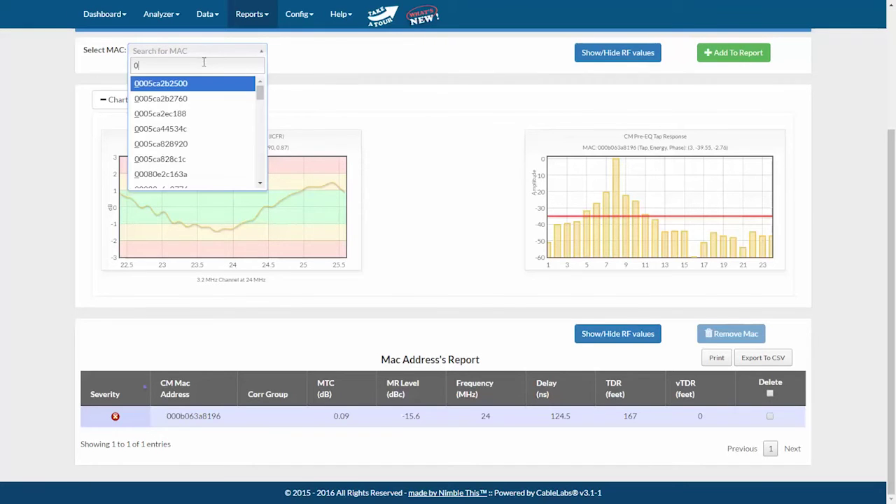
scroll(194, 152, "down", 6)
left_click(187, 165)
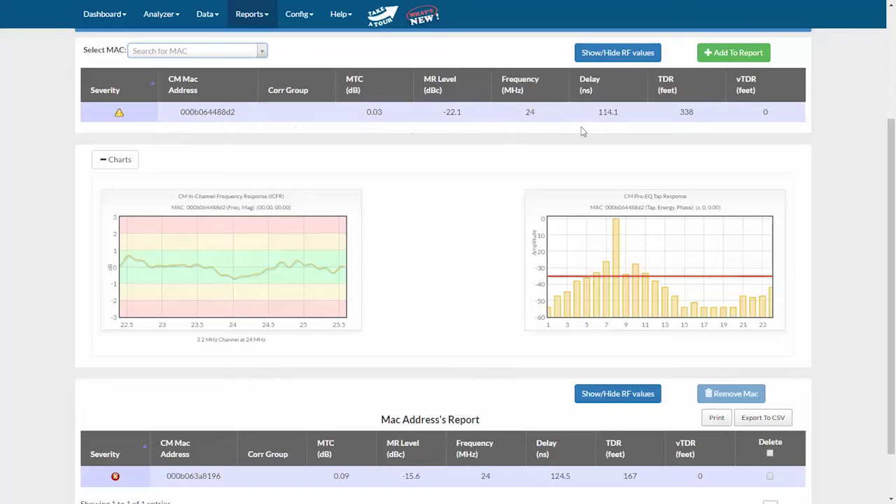
left_click(737, 55)
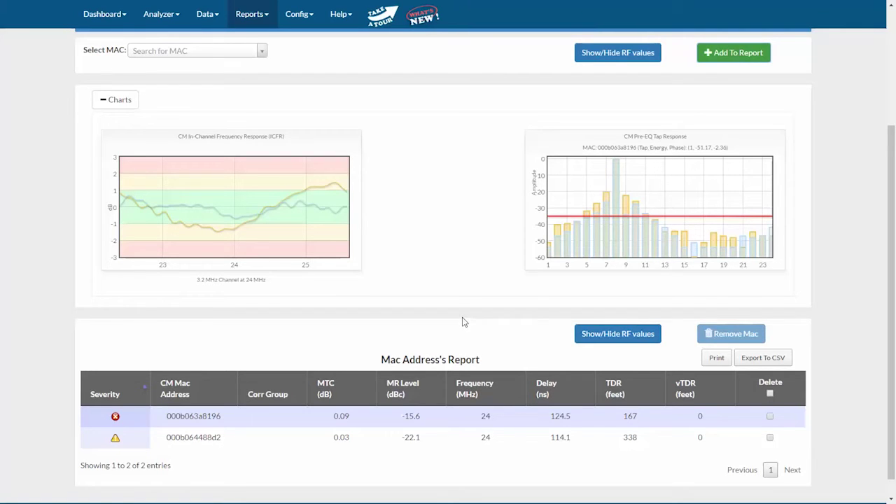
left_click(210, 52)
type("0")
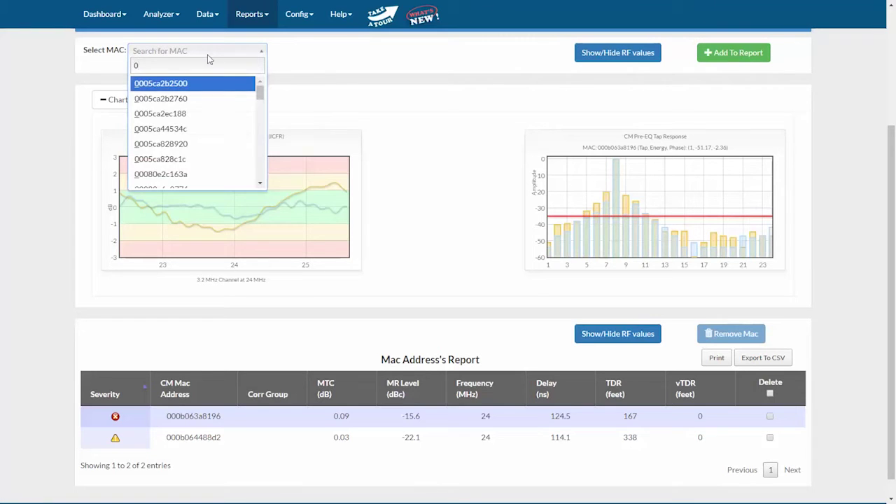
scroll(175, 147, "down", 5)
left_click(169, 154)
left_click(733, 53)
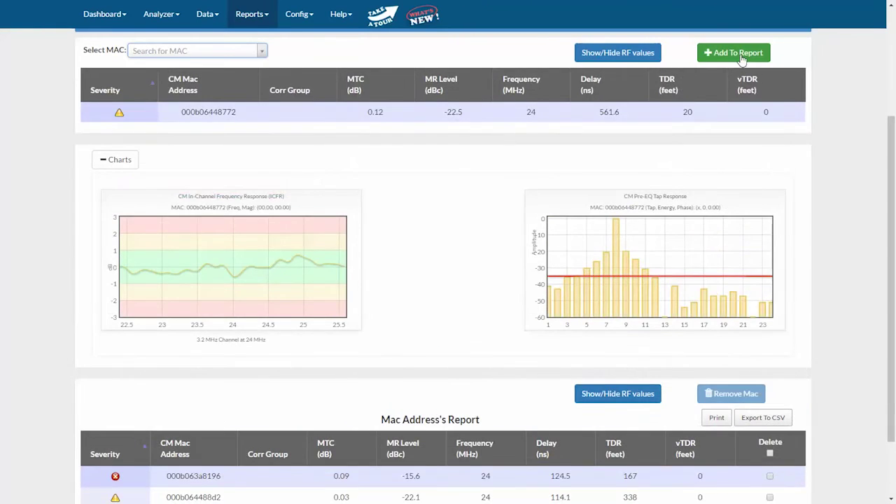
- Pick modem 000b064479f8 from the matches and add it to the report
left_click(209, 53)
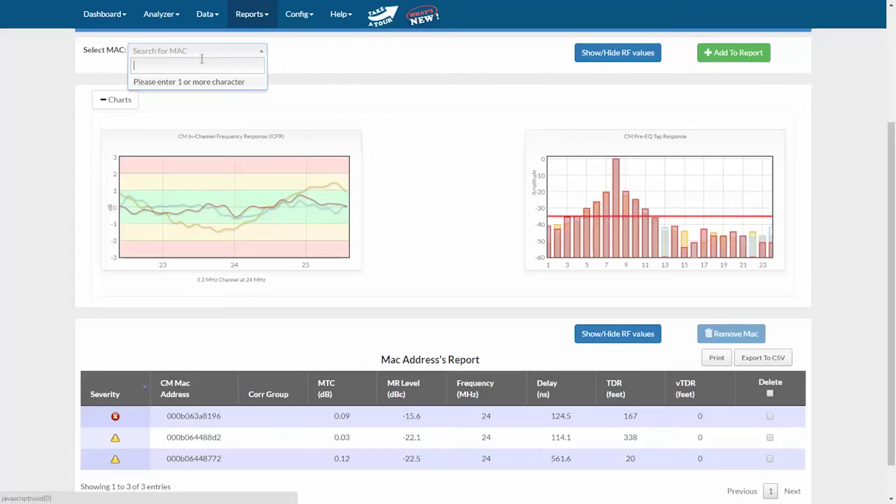
type("0")
scroll(190, 150, "down", 4)
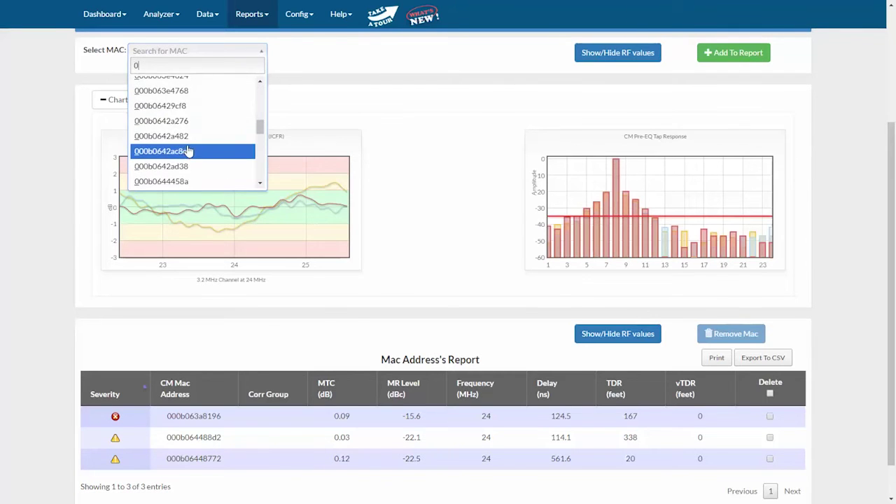
left_click(174, 160)
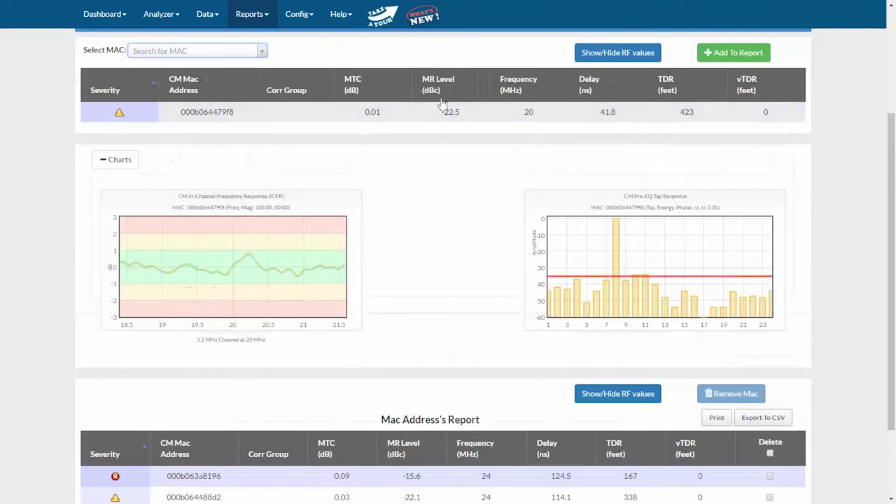
left_click(703, 59)
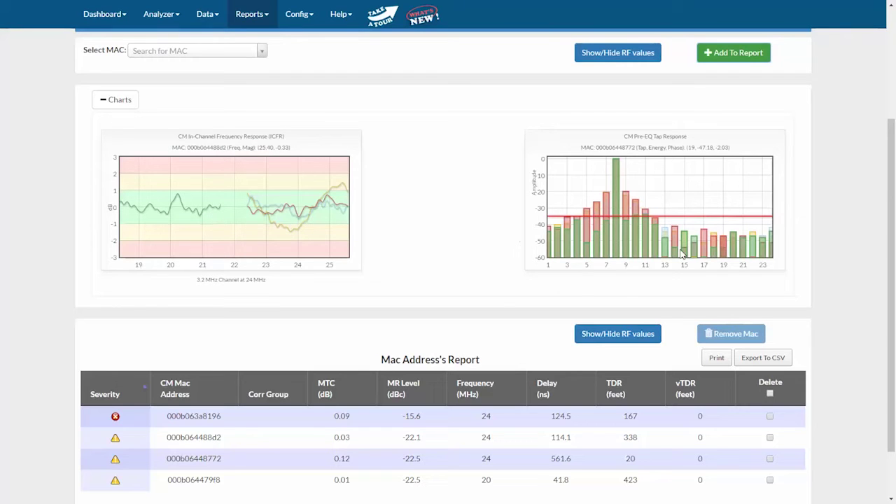
- Compare chart traces of 000b063a8196, 000b06448772 and 000b064488d2 by toggling their rows
left_click(199, 420)
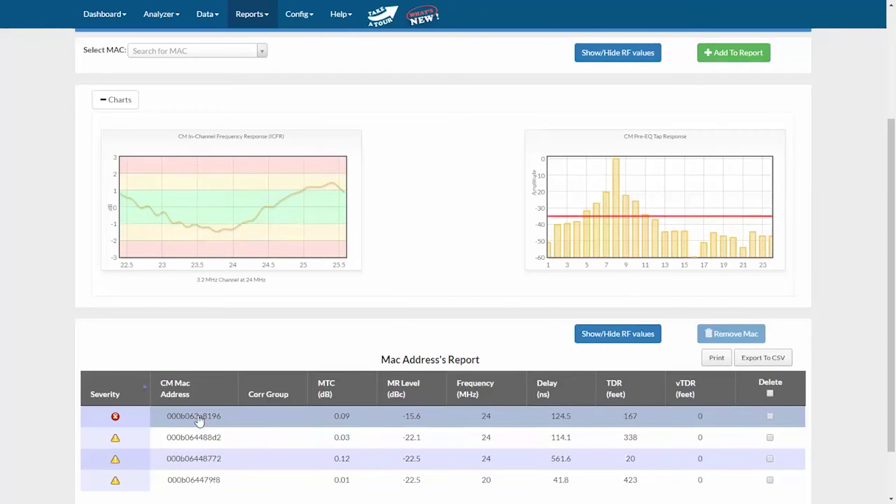
left_click(199, 420)
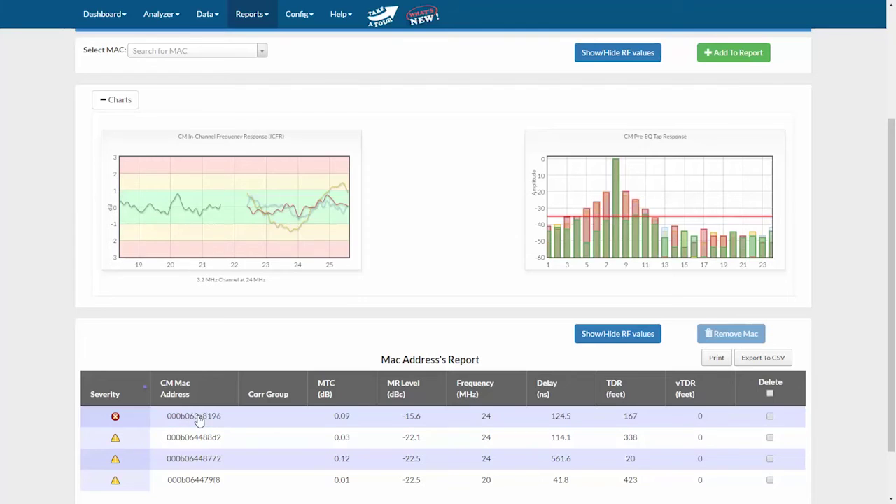
left_click(207, 465)
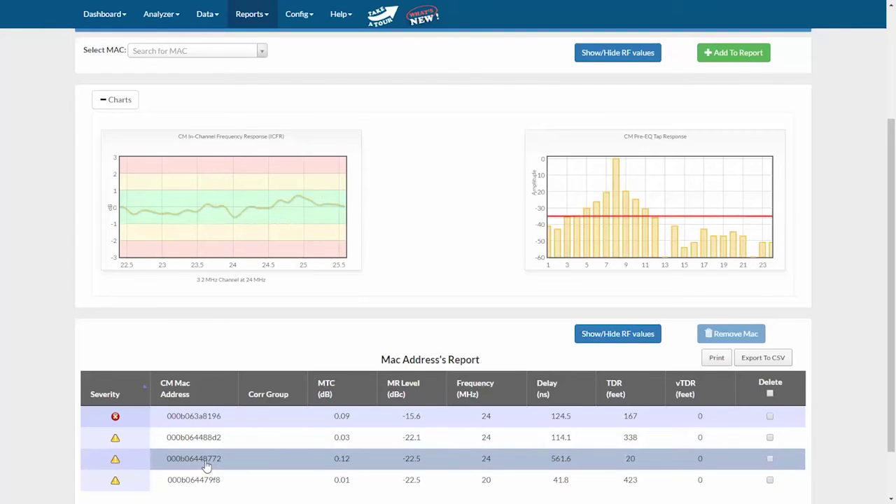
left_click(203, 440)
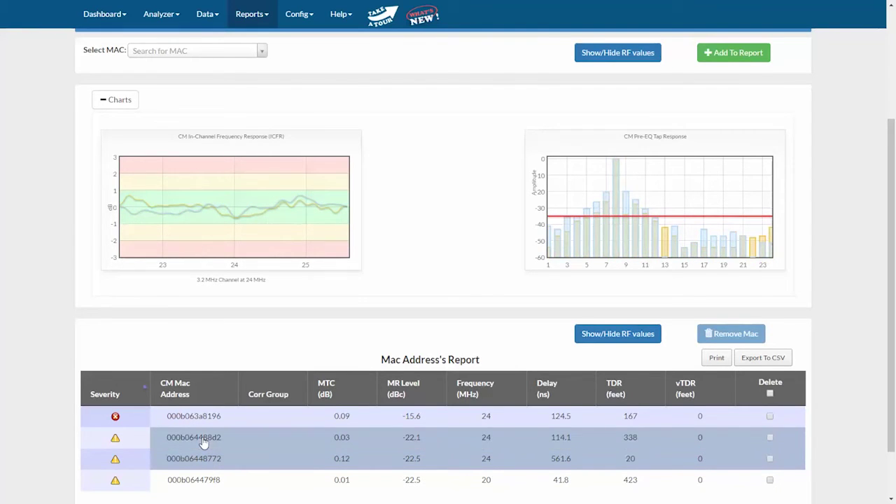
left_click(210, 418)
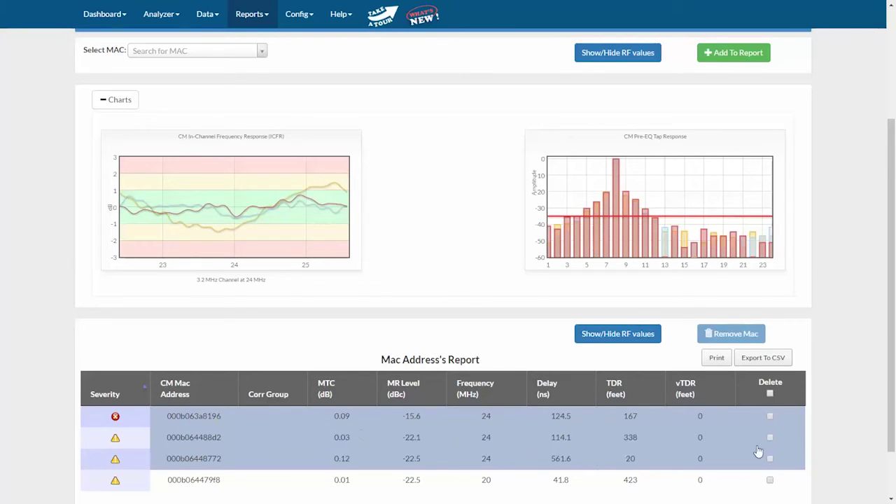
- Delete modem 000b063a8196 from the MAC report and confirm the removal
left_click(769, 416)
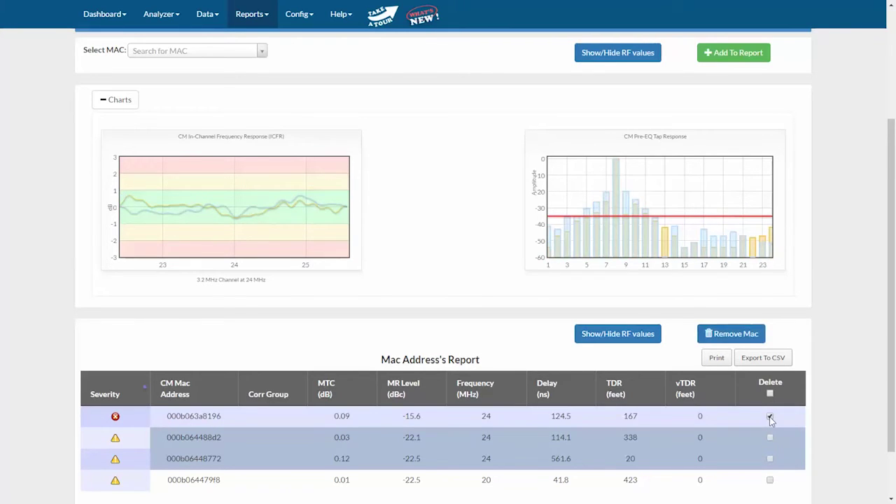
left_click(734, 334)
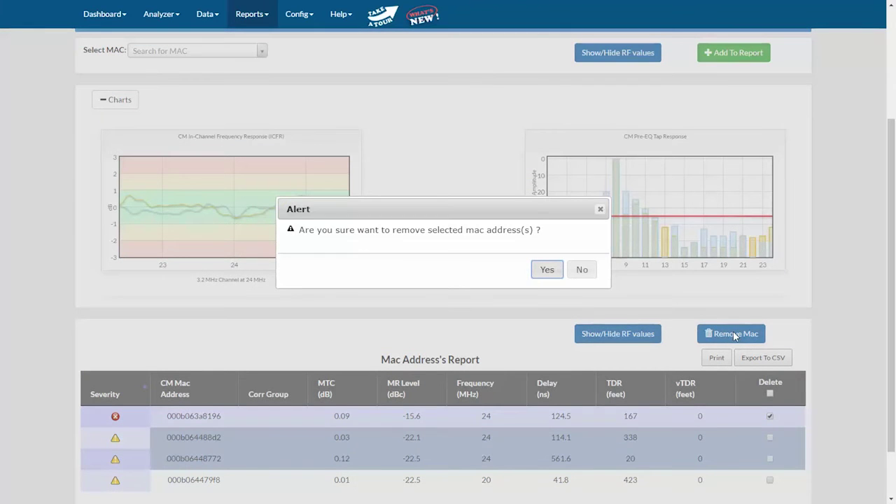
left_click(549, 273)
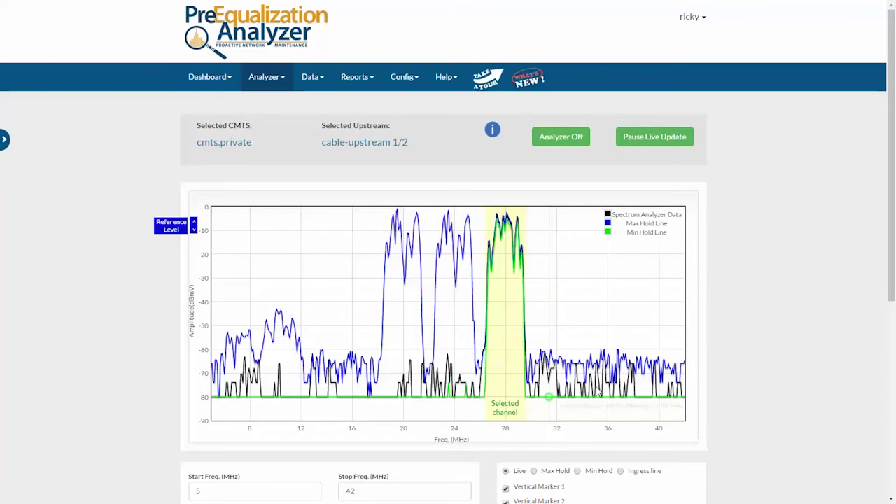
- Scroll the US Analyzer page to inspect the cable-upstream 1/2 CPU usage chart, then return to the top
left_click_drag(893, 257, 894, 462)
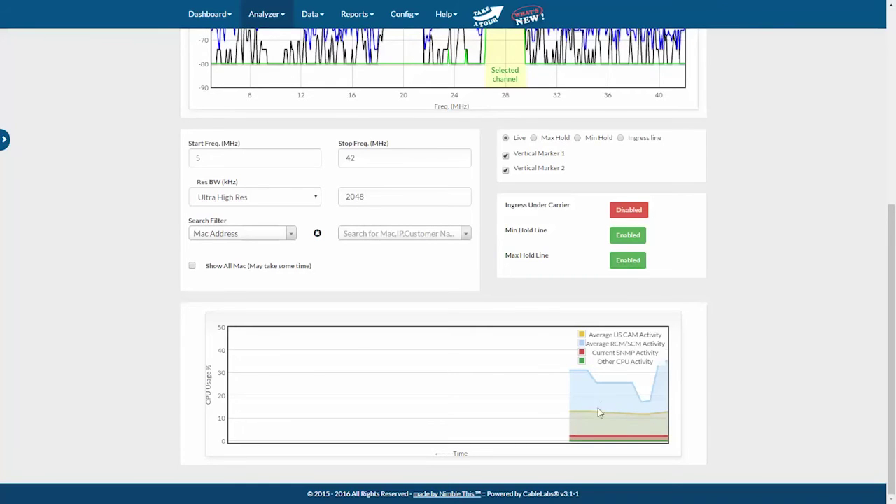
mouse_move(582, 437)
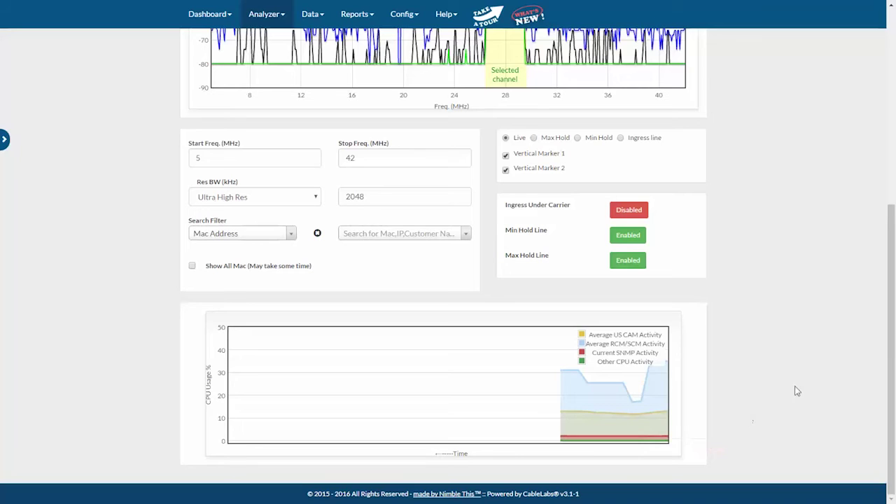
left_click_drag(893, 256, 894, 86)
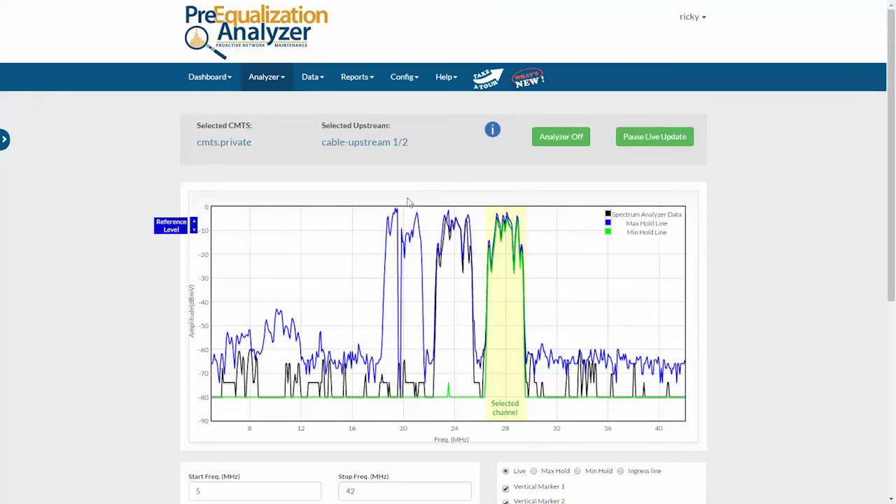
left_click(284, 83)
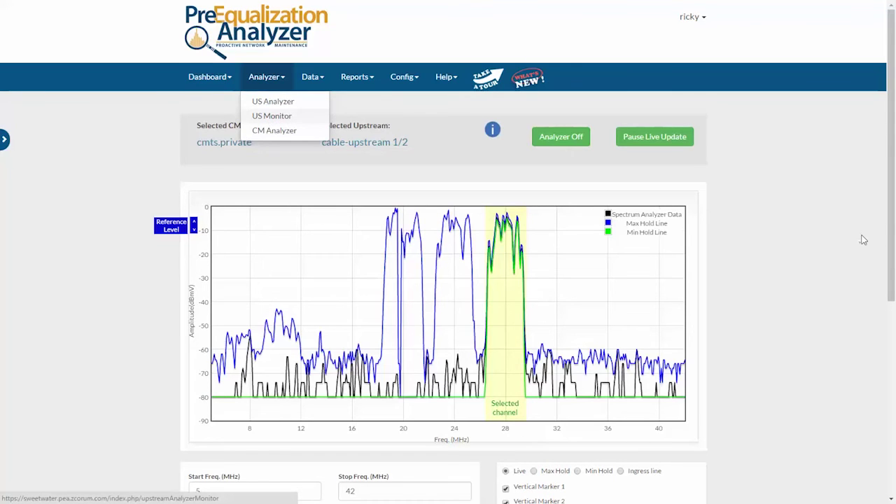
- Open US Monitor, inspect the per-upstream polling and threshold table, then go back and show the CMTS sidebar
key("Return")
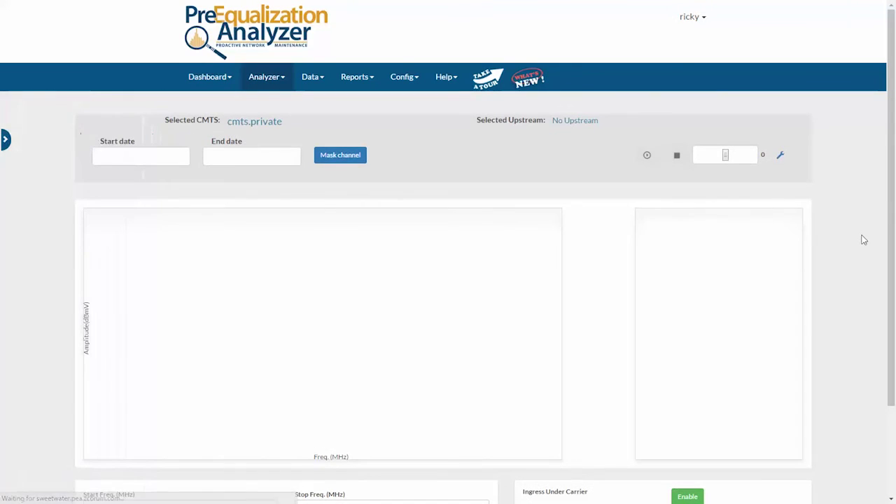
left_click(779, 156)
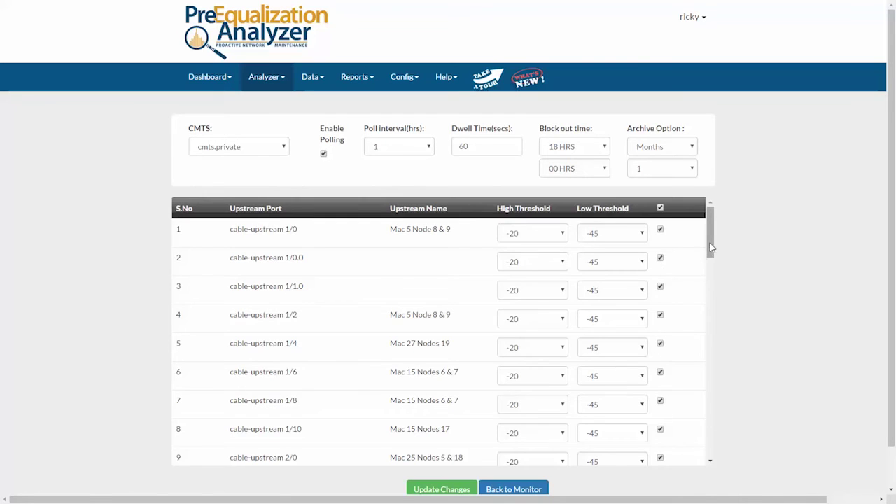
mouse_move(710, 248)
left_mouse_down()
mouse_move(711, 300)
mouse_move(709, 252)
left_mouse_up()
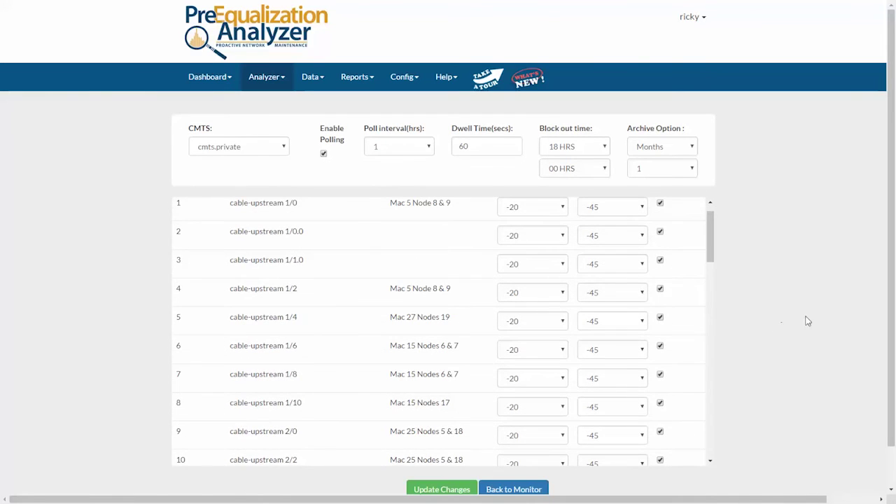
left_click(527, 490)
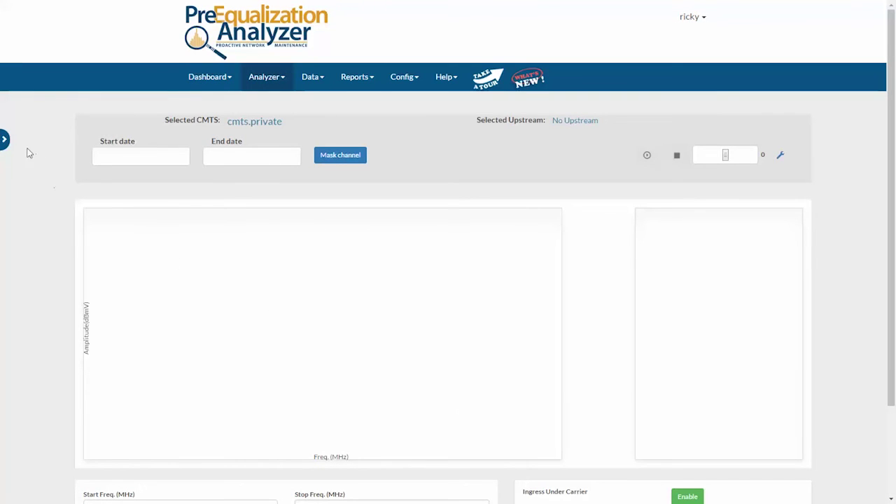
left_click(5, 142)
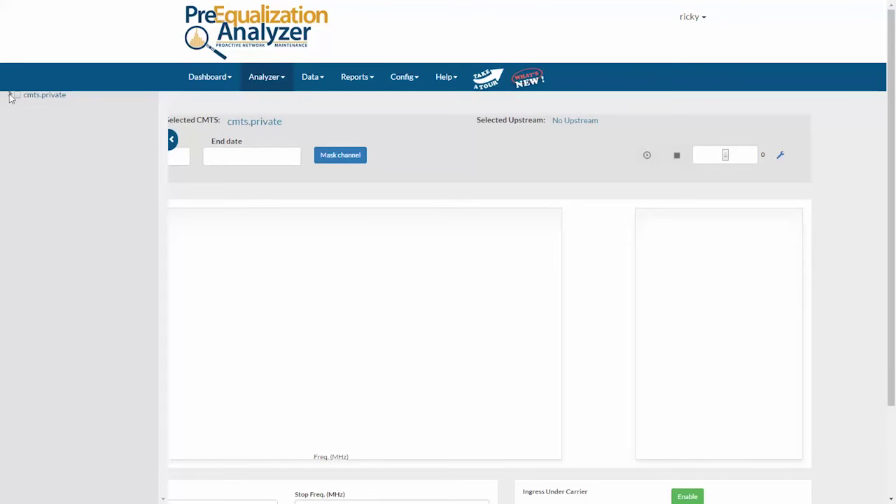
- Select cable-upstream 1/2 under cmts.private and cable-downstream 1/2 in the port tree
left_click(9, 95)
left_click(18, 138)
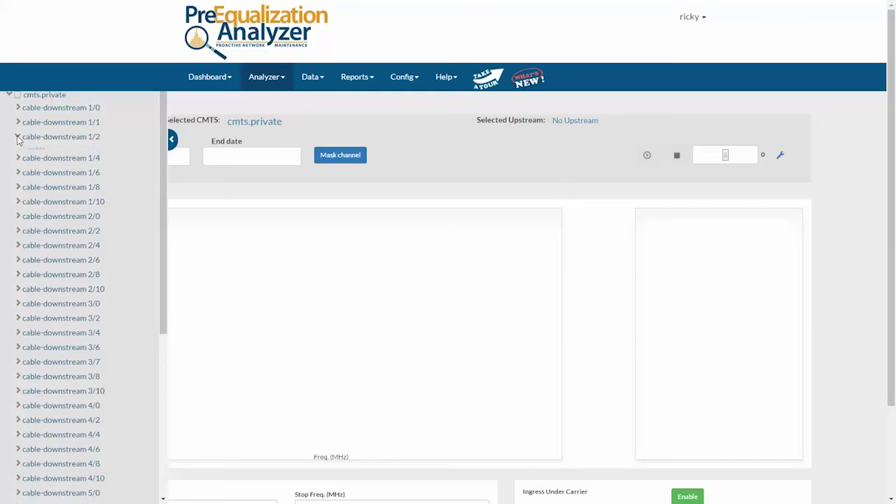
left_click(26, 151)
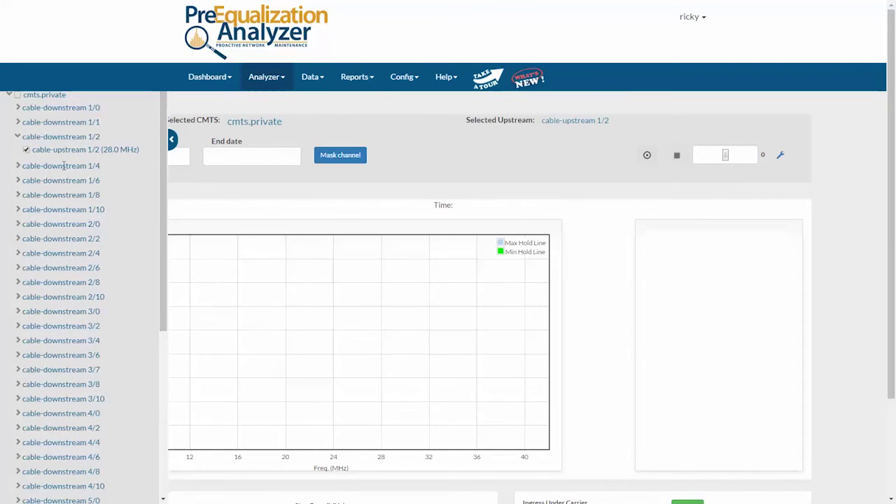
left_click(171, 143)
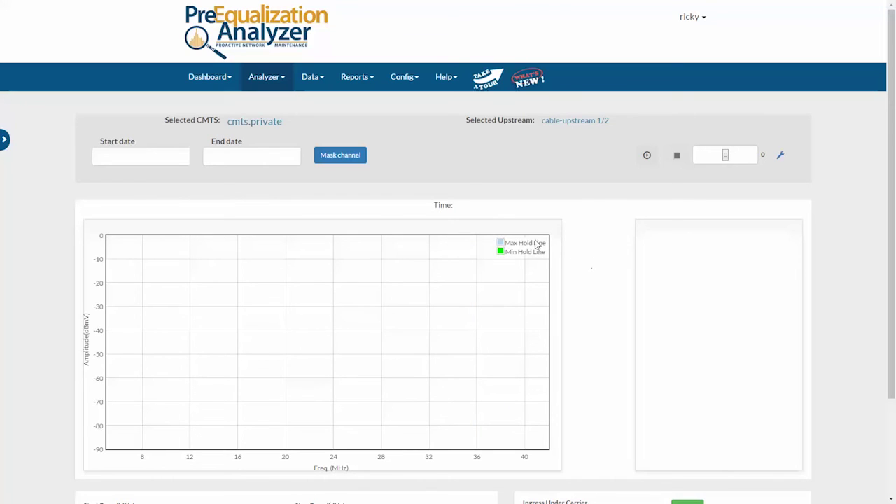
- Set the monitoring period from 8 April 2016 to 18 April 2016
left_click(144, 148)
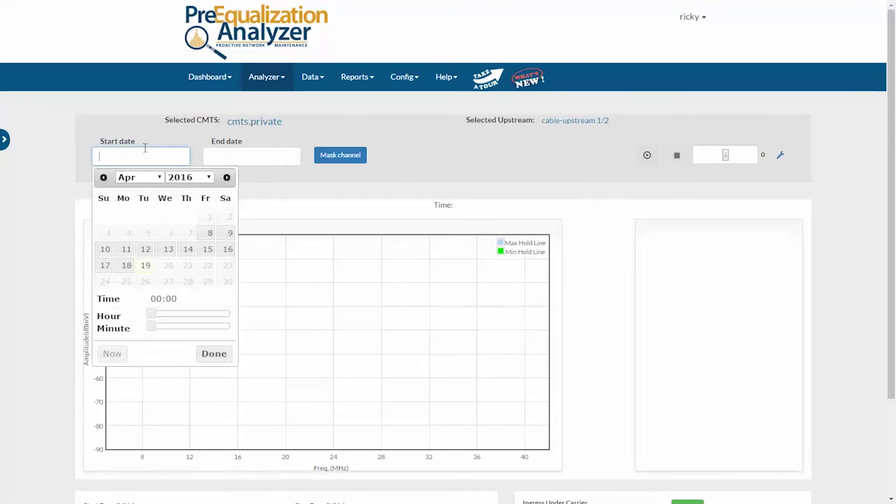
left_click(208, 236)
left_click(251, 156)
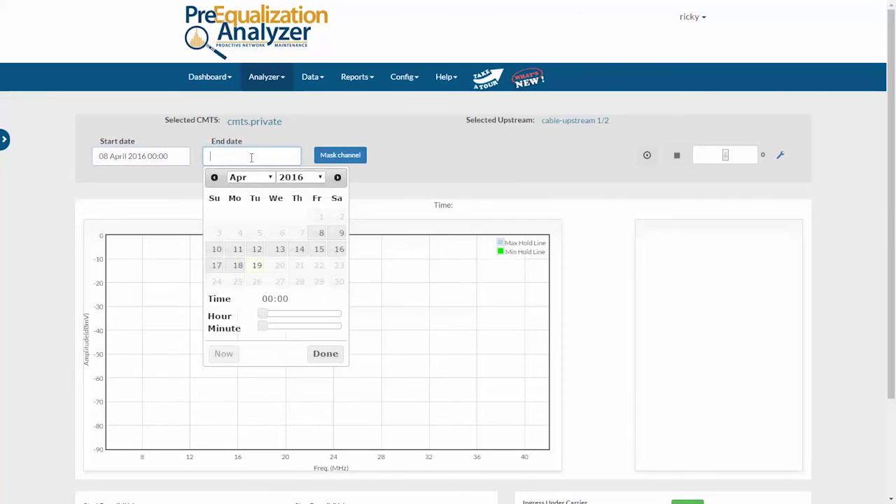
left_click(238, 266)
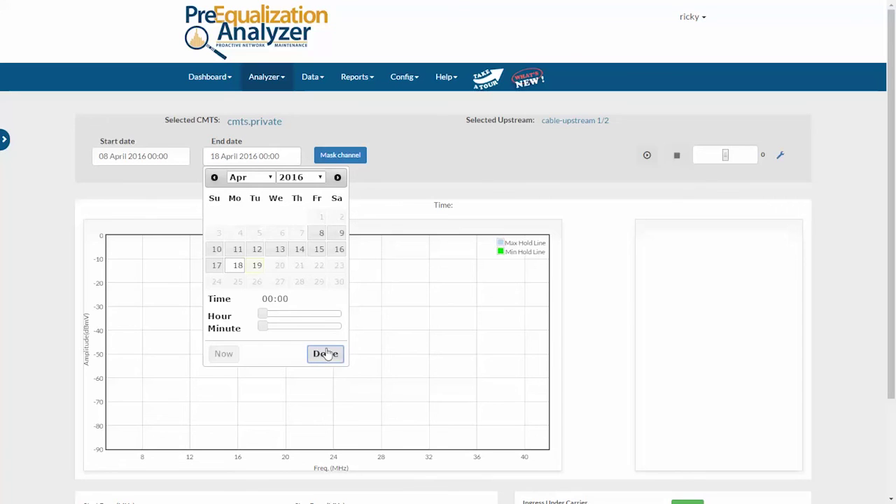
- Load the waterfall chart and move the time marker up toward 04/16 to view that spectrum
left_click(584, 208)
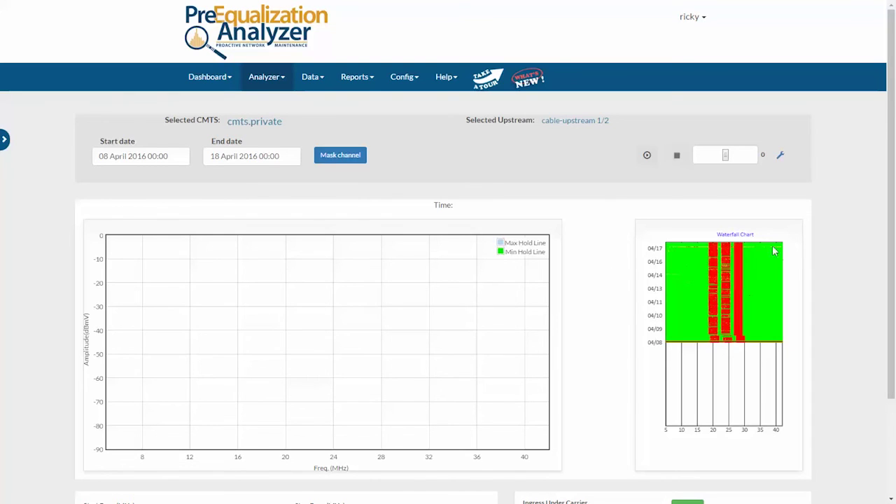
left_click(707, 330)
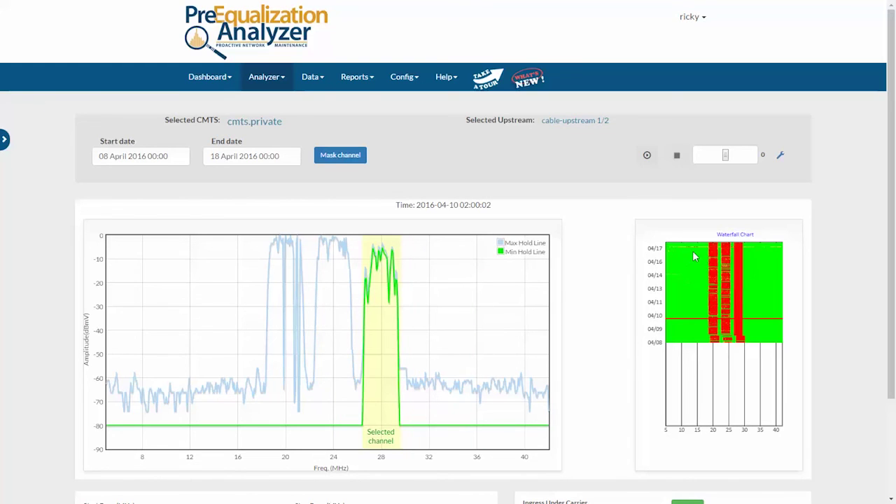
left_click_drag(683, 320, 680, 246)
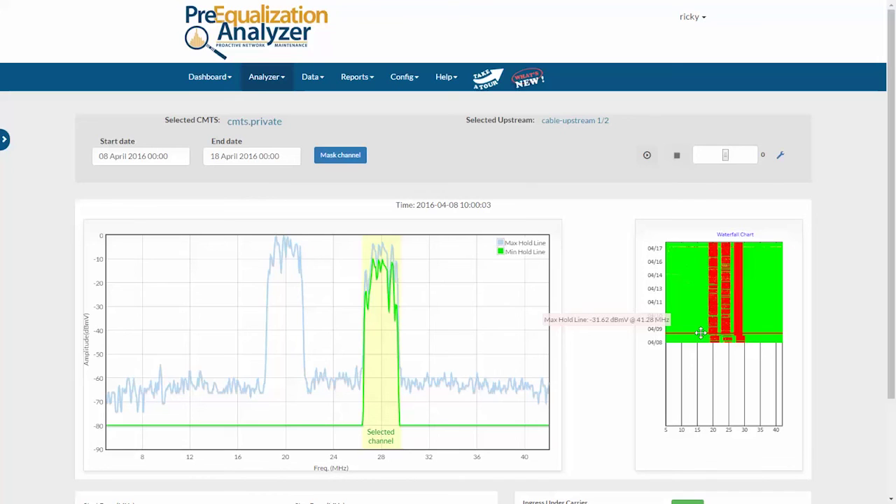
- Play back the spectrum history at speed 3, then stop playback
left_click(647, 157)
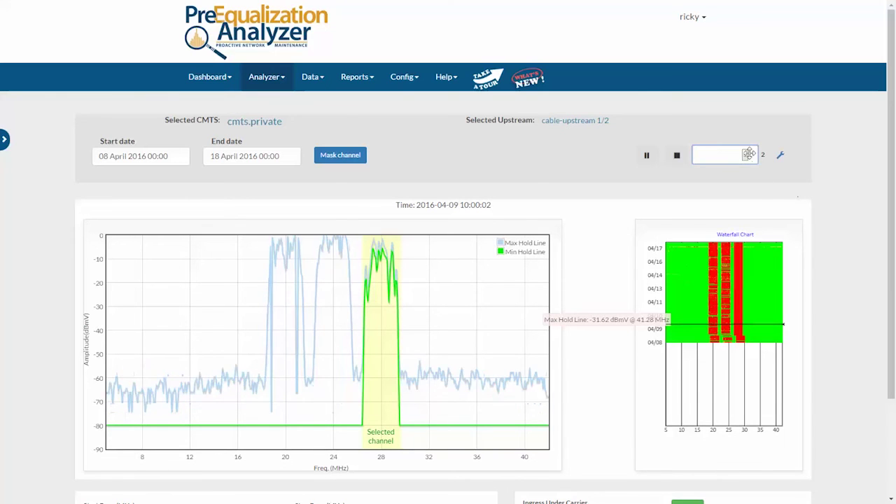
left_click_drag(753, 153, 756, 151)
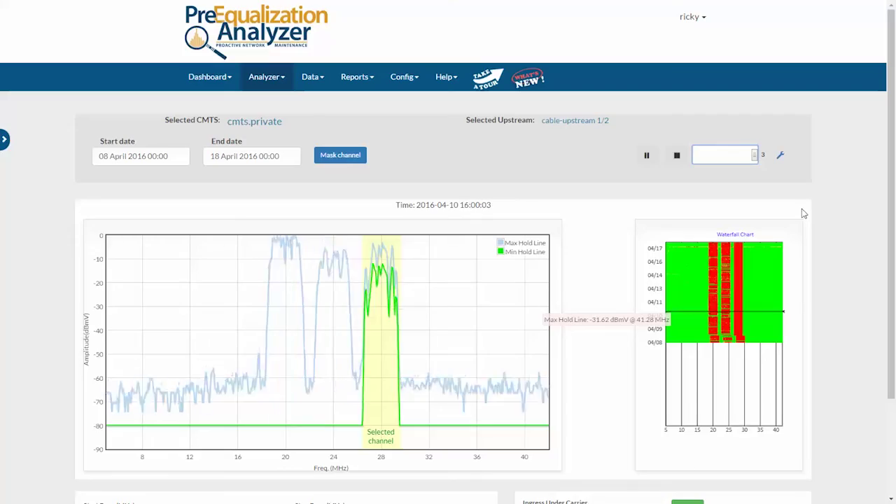
left_click(676, 155)
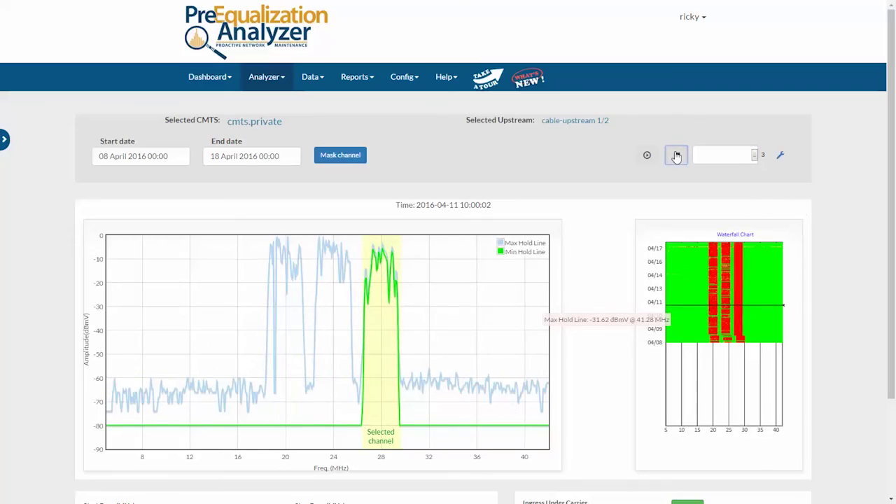